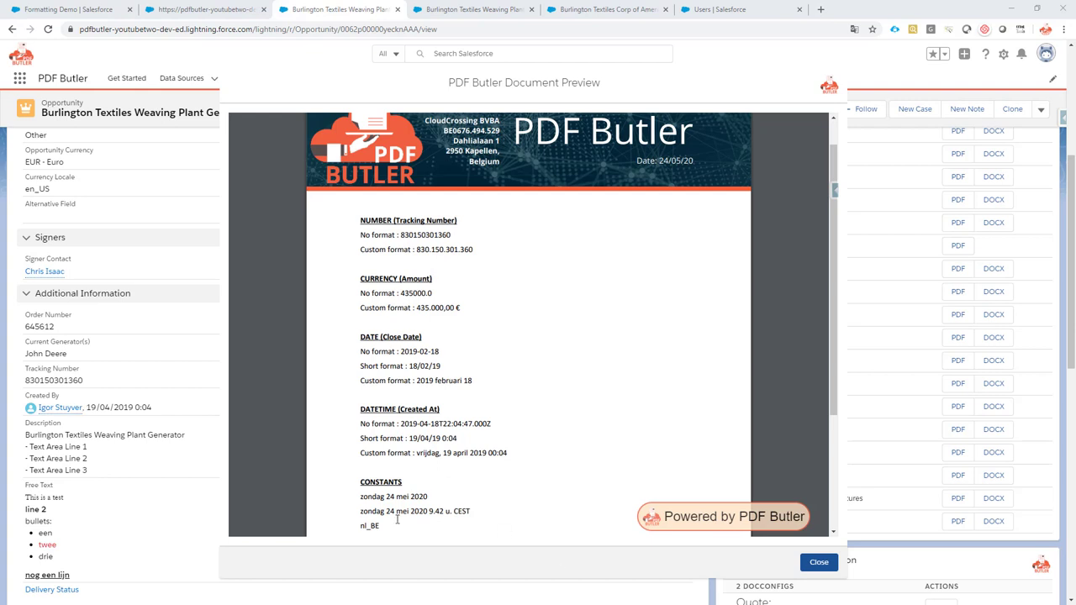
# - Compare the locale constant at the end of the document preview with the Locale on the user's detail page
pyautogui.moveTo(376, 525); pyautogui.dragTo(361, 526)
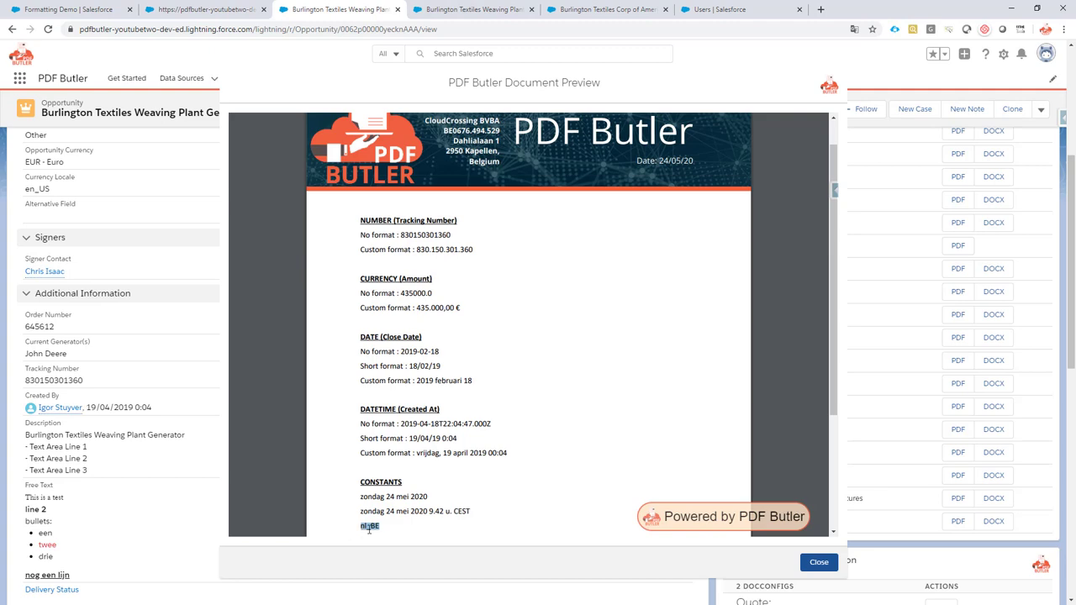
pyautogui.click(737, 13)
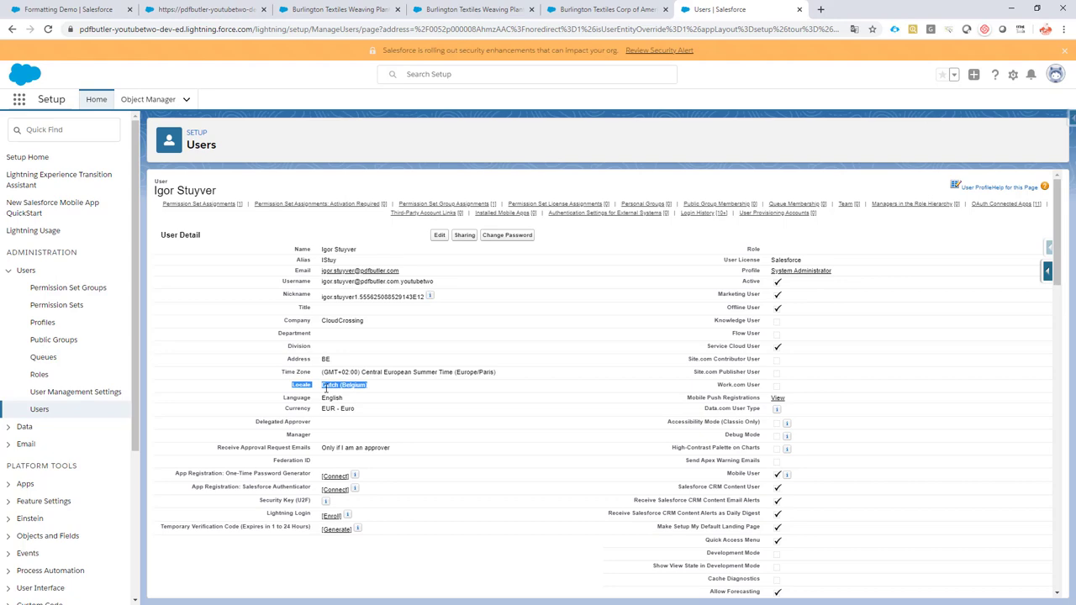
pyautogui.click(348, 12)
pyautogui.moveTo(361, 526); pyautogui.dragTo(371, 527)
pyautogui.click(375, 528)
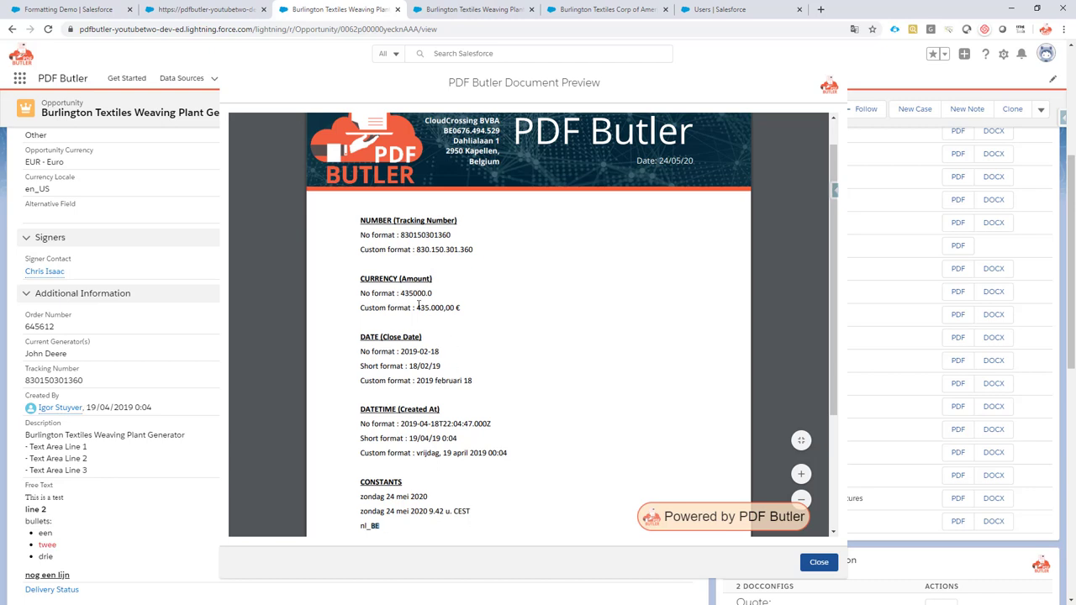
# - Check the custom formats of the currency amount and the created-at datetime in the preview, and close it
pyautogui.moveTo(416, 308); pyautogui.dragTo(463, 310)
pyautogui.click(443, 310)
pyautogui.moveTo(443, 309); pyautogui.dragTo(450, 309)
pyautogui.moveTo(417, 454); pyautogui.dragTo(439, 454)
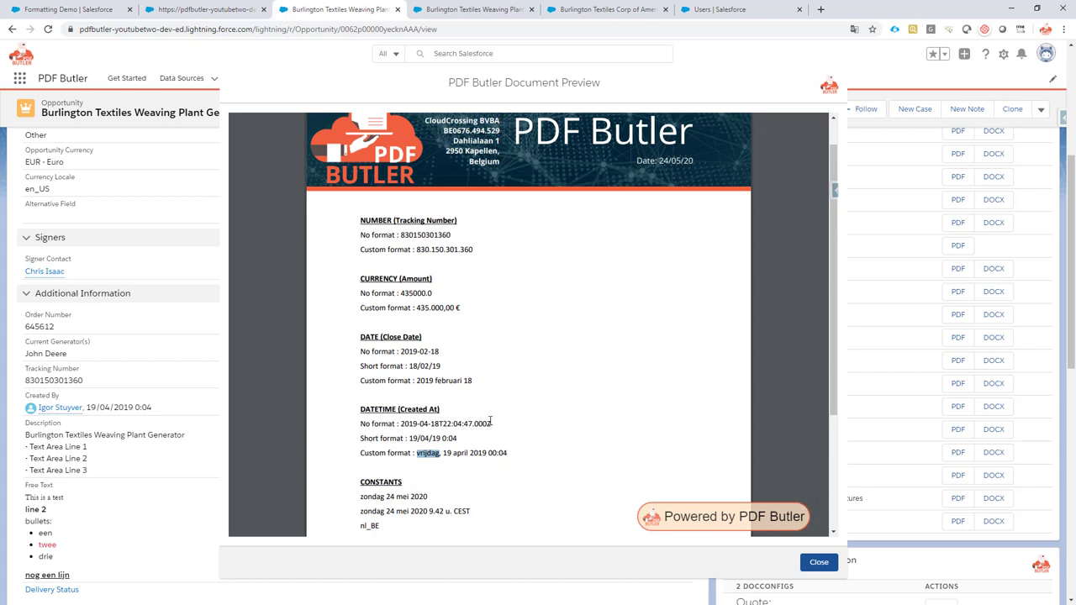
pyautogui.click(819, 561)
pyautogui.scroll(3, 244, 246)
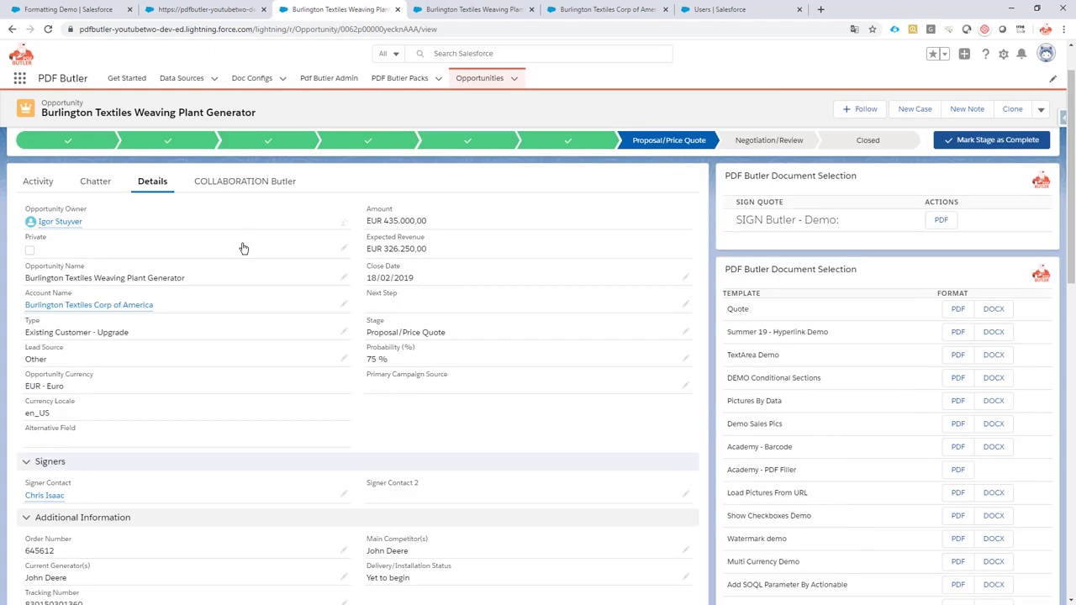
# - Check the Locale Field on the related Burlington Textiles account and the Currency Locale field on the opportunity
pyautogui.moveTo(51, 307)
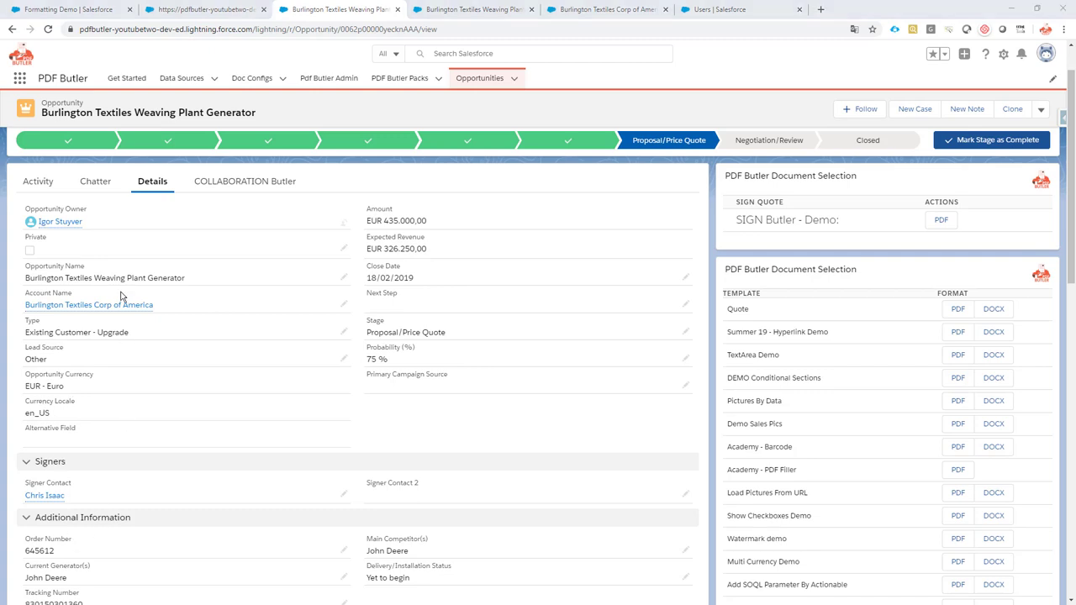
pyautogui.moveTo(90, 314)
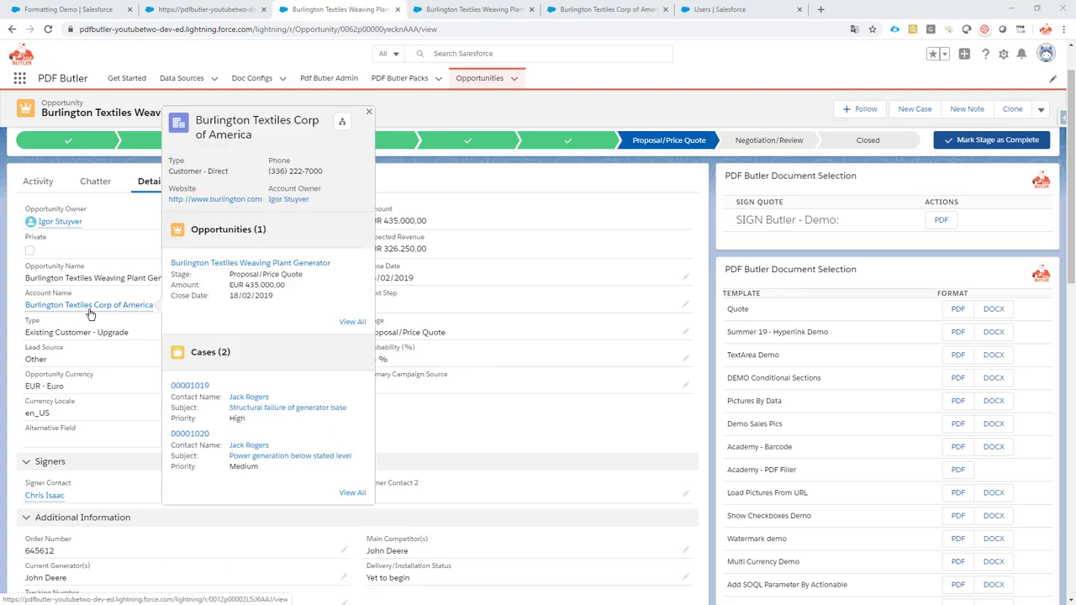
pyautogui.click(598, 8)
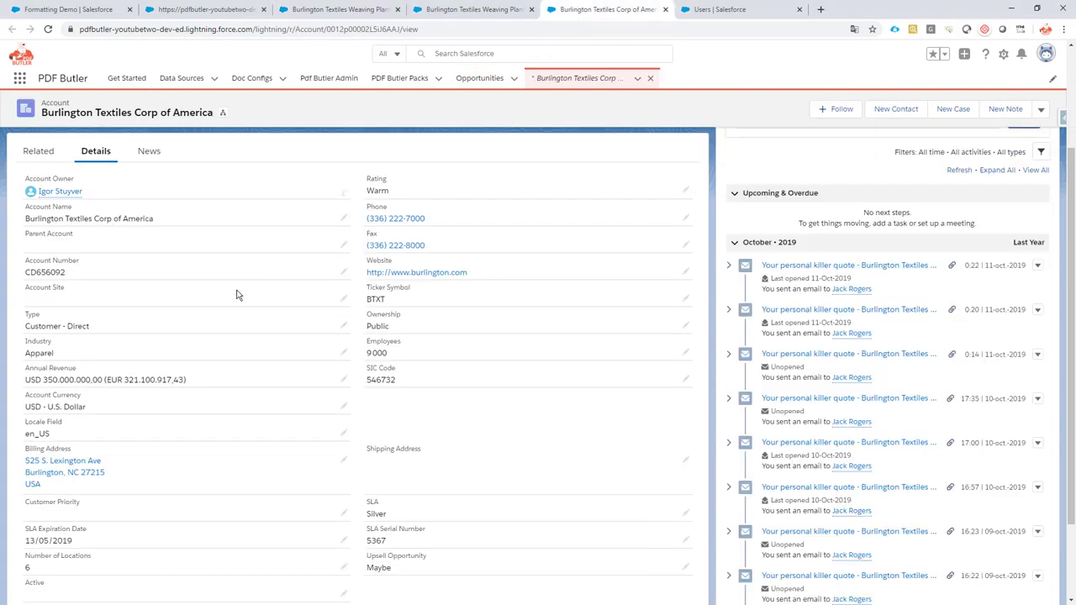
pyautogui.moveTo(26, 422); pyautogui.dragTo(63, 423)
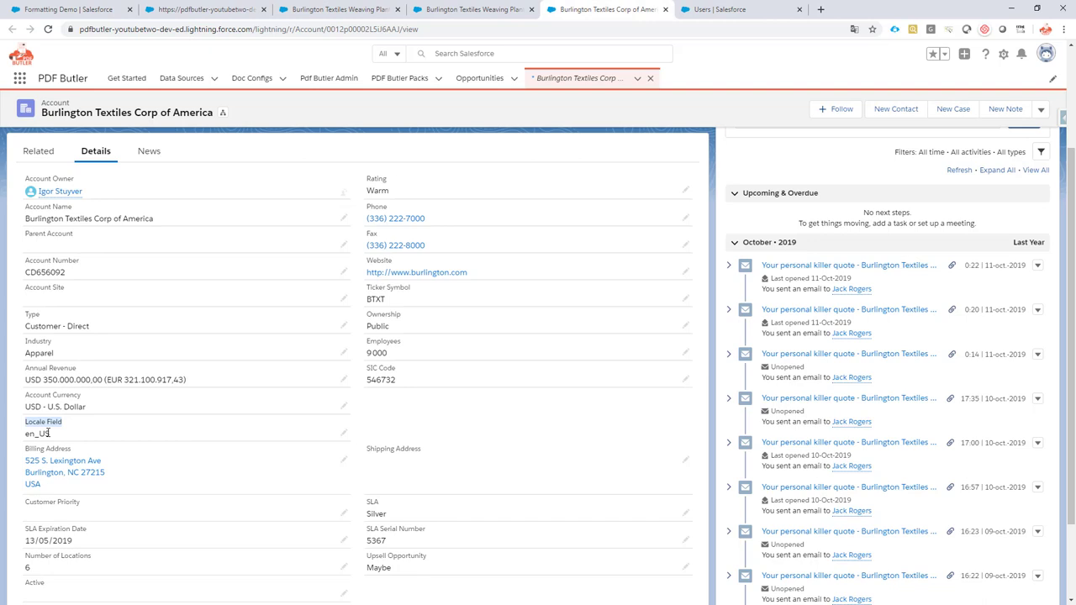
pyautogui.click(341, 11)
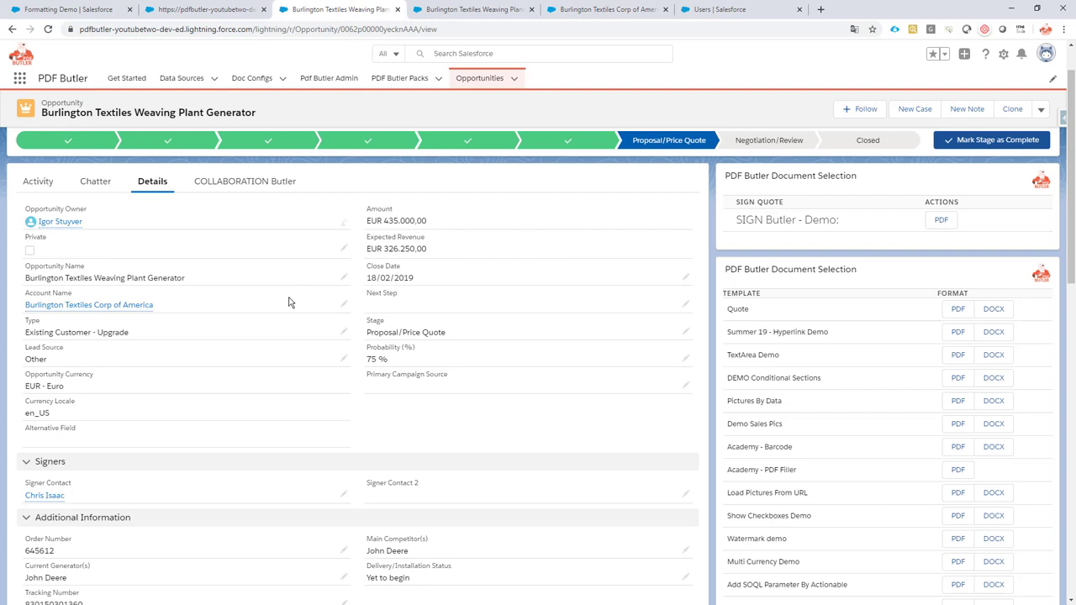
pyautogui.moveTo(26, 399); pyautogui.dragTo(82, 407)
# - Edit the opportunity record page so the template list component uses Currency_Locale__c as its locale field, save, and return to the record
pyautogui.click(1003, 54)
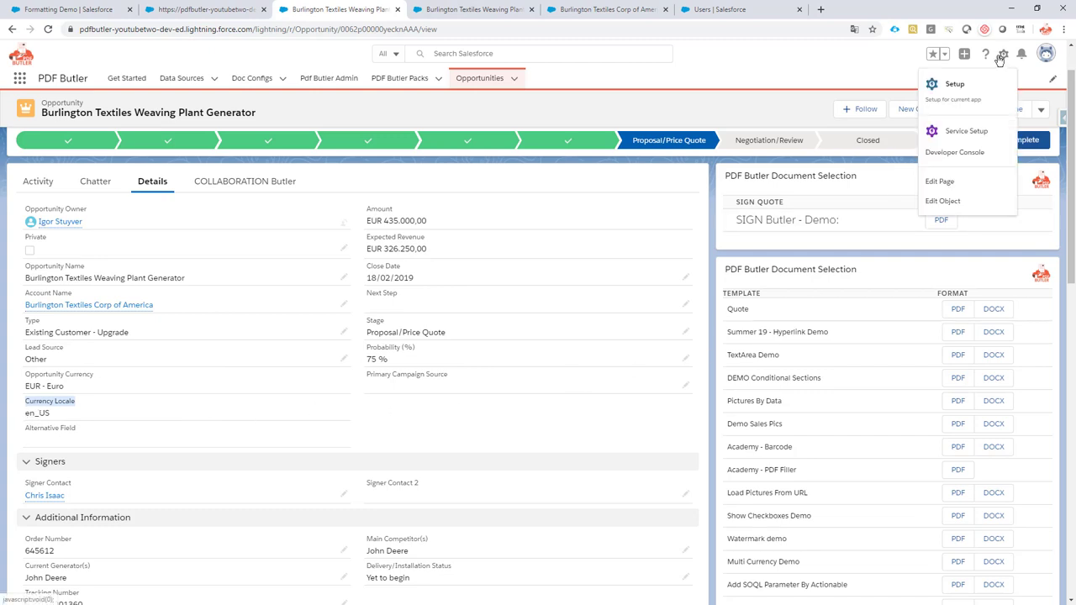
pyautogui.click(956, 183)
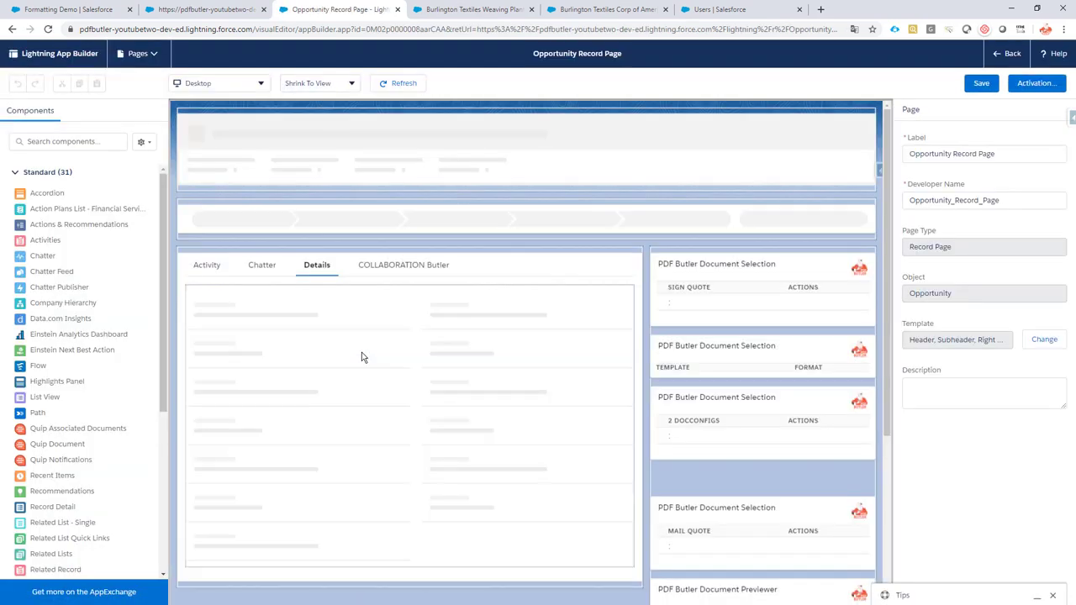
pyautogui.scroll(-3, 743, 370)
pyautogui.click(743, 370)
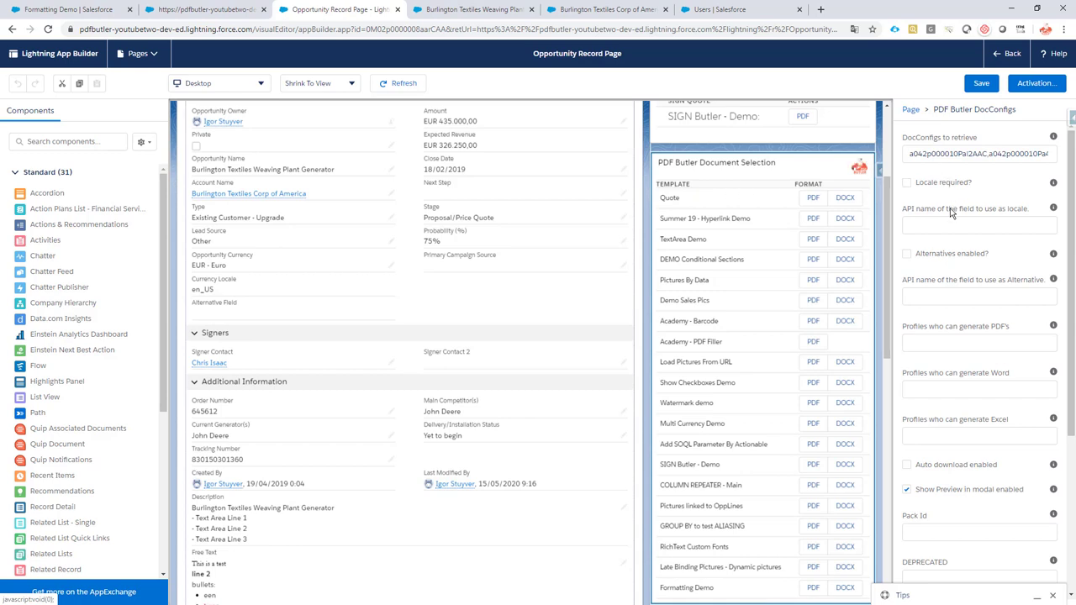
pyautogui.click(935, 223)
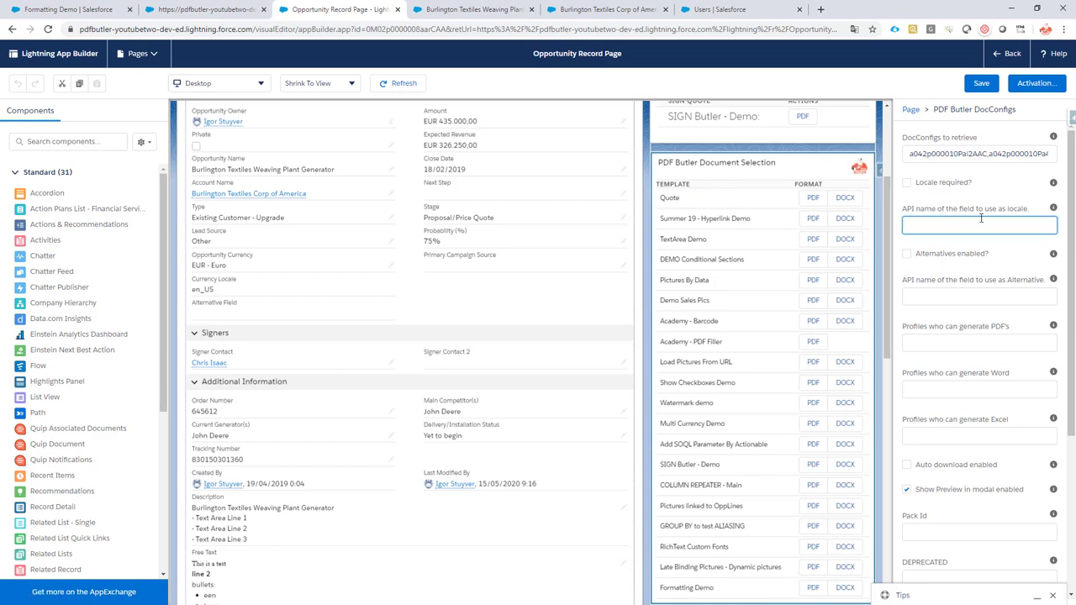
pyautogui.write('Currency_Locale__c')
pyautogui.click(981, 84)
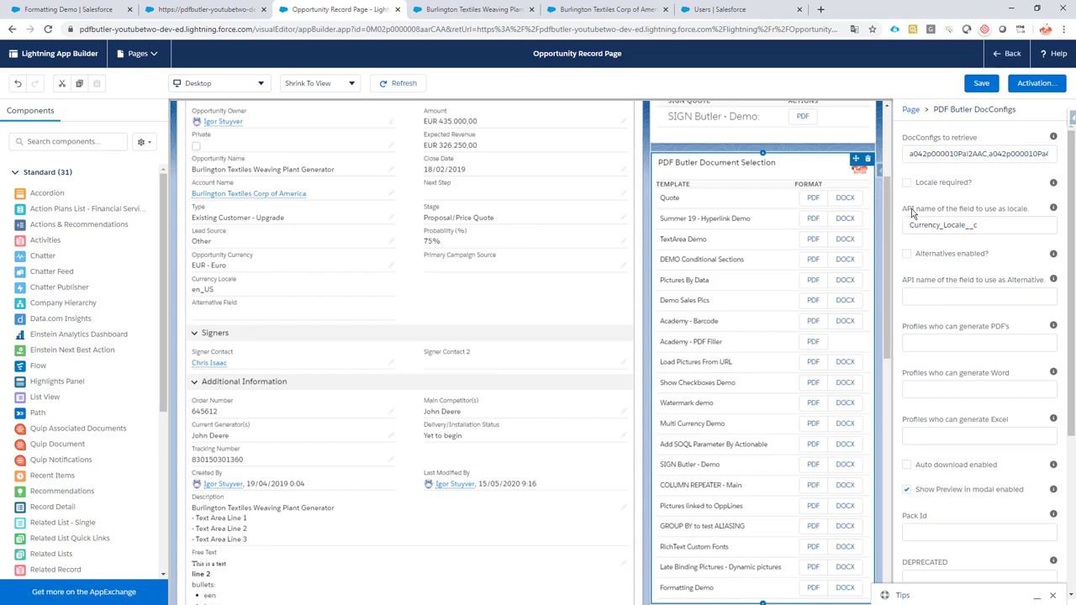
pyautogui.click(1004, 55)
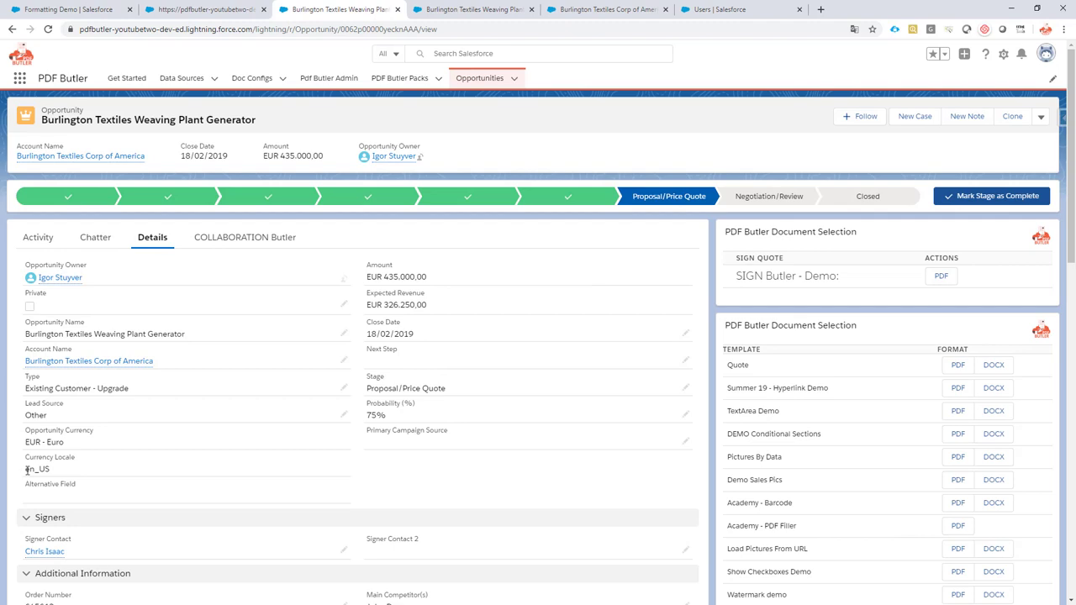
# - Generate the Formatting Demo PDF and examine its currency and datetime custom formats in the preview before closing it
pyautogui.scroll(-3, 345, 426)
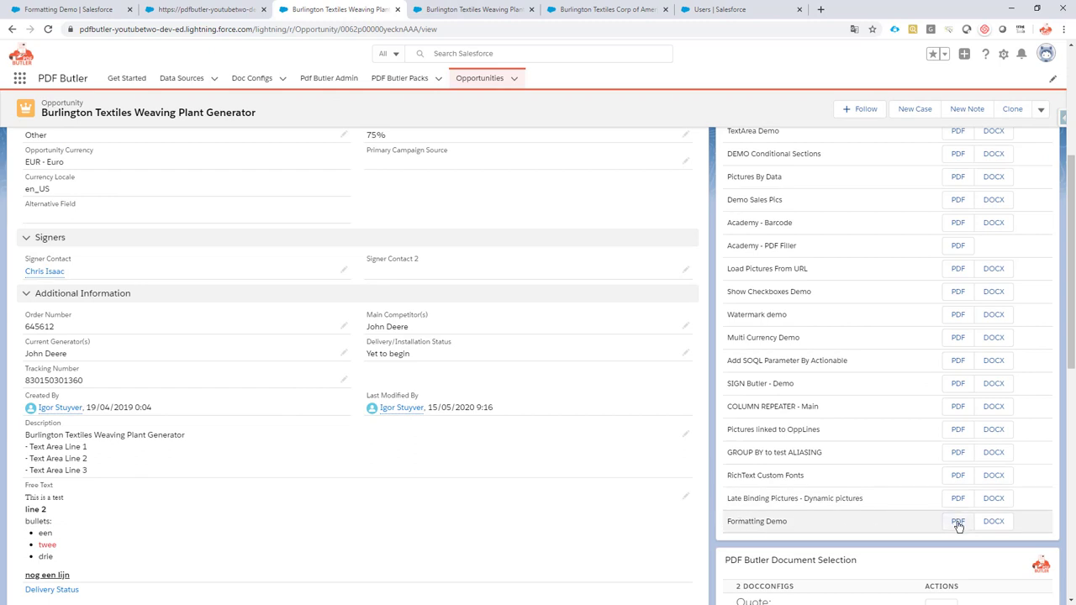
pyautogui.click(958, 522)
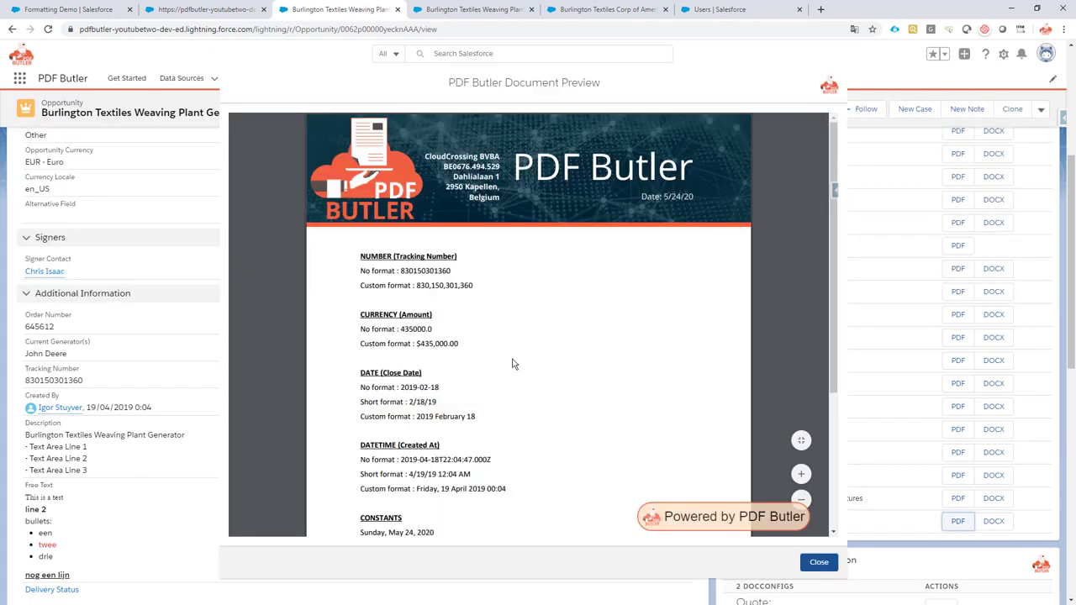
pyautogui.scroll(-1, 454, 303)
pyautogui.moveTo(418, 287); pyautogui.dragTo(458, 288)
pyautogui.click(434, 293)
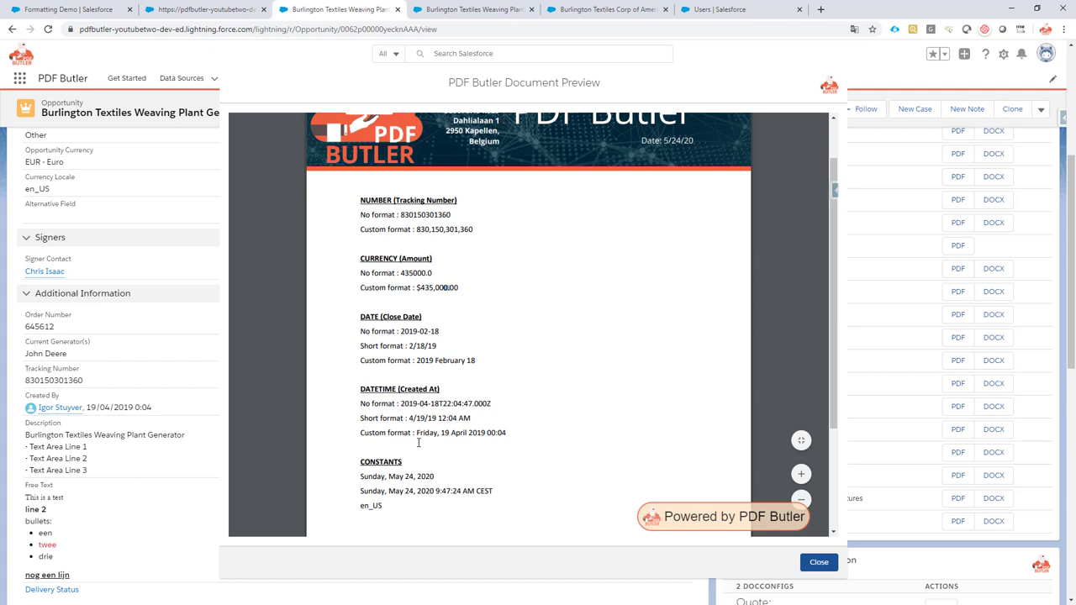
pyautogui.moveTo(417, 435); pyautogui.dragTo(439, 434)
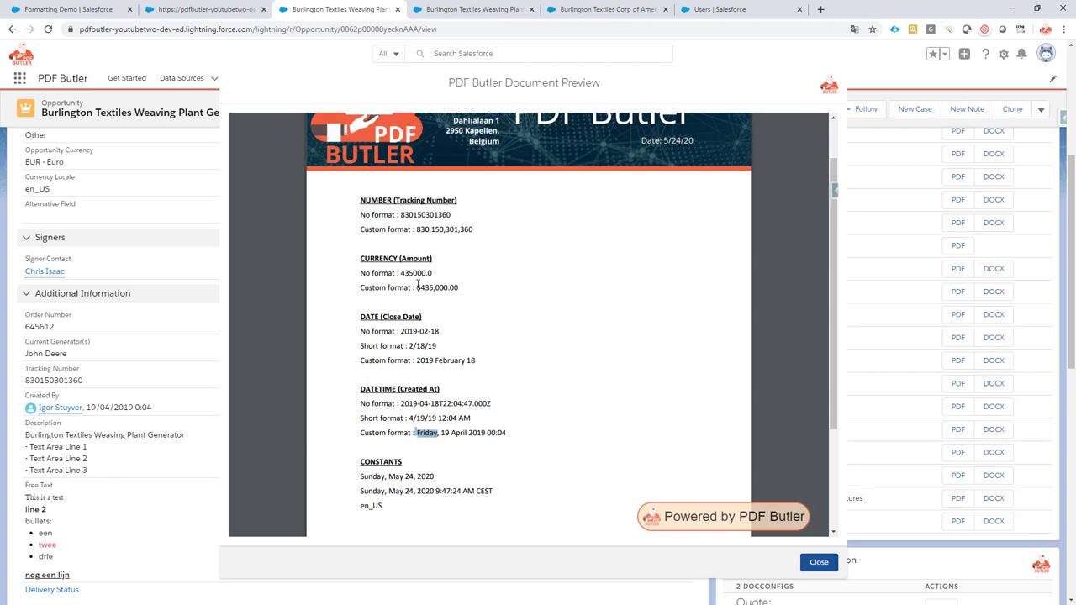
pyautogui.moveTo(363, 256); pyautogui.dragTo(465, 287)
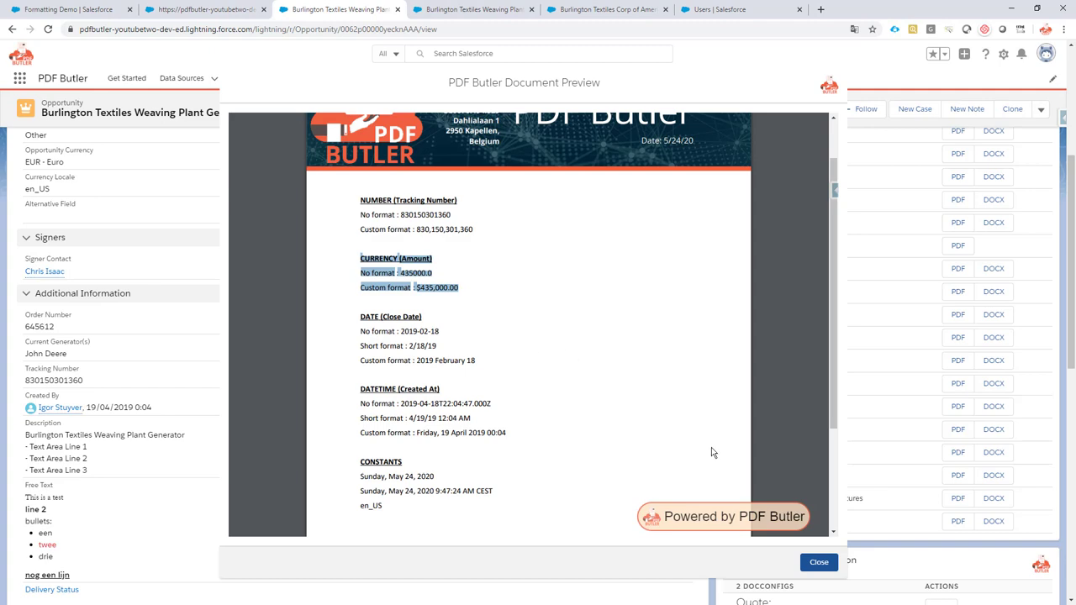
pyautogui.click(818, 563)
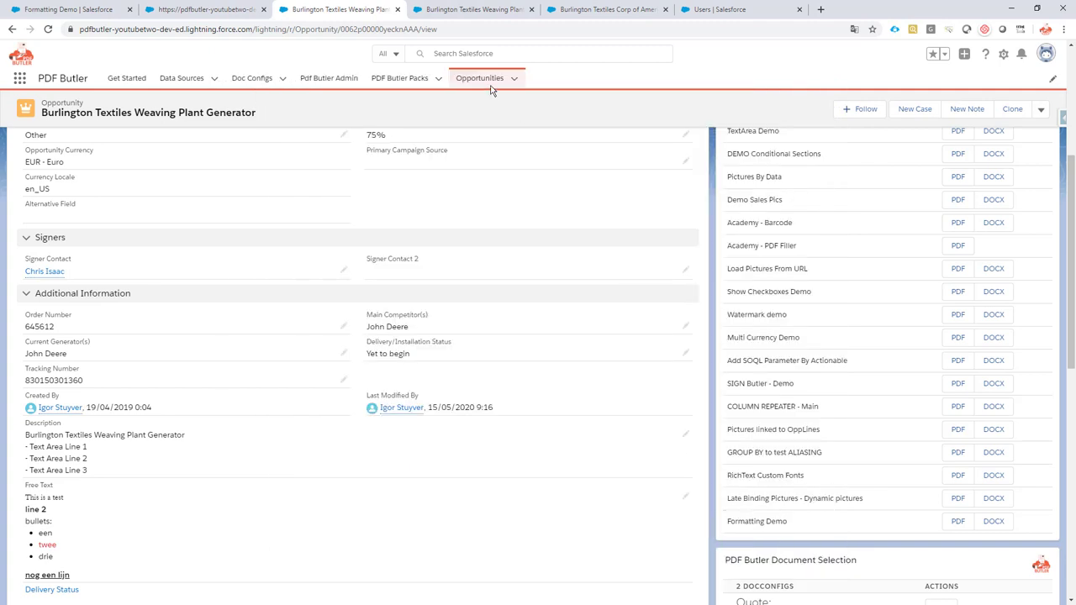
# - Set the Locale Field of the Burlington Textiles Corp of America account to fr_FR and save the record
pyautogui.click(608, 15)
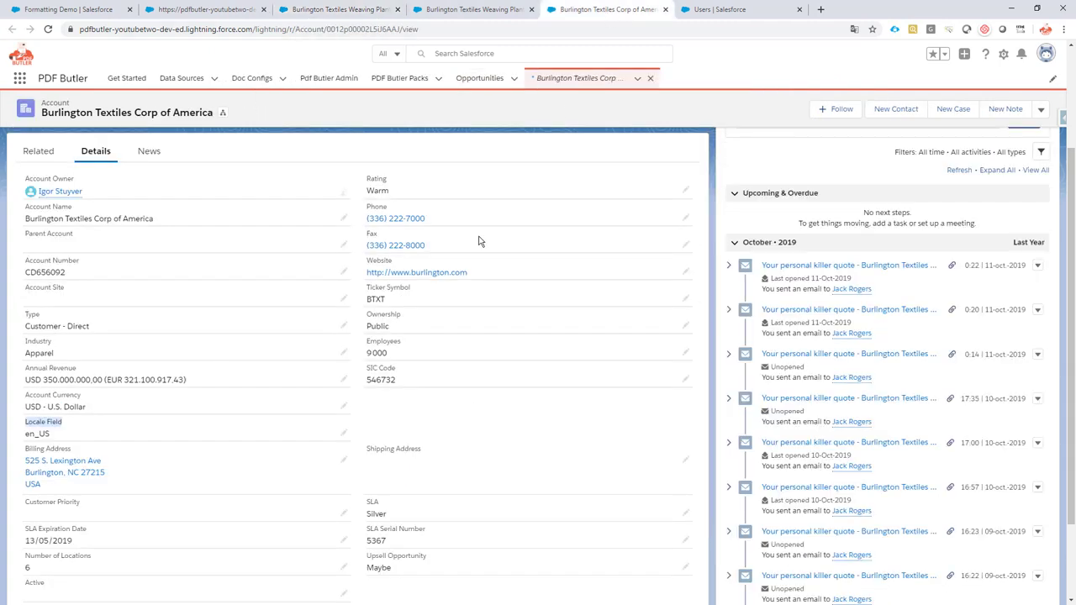
pyautogui.click(343, 437)
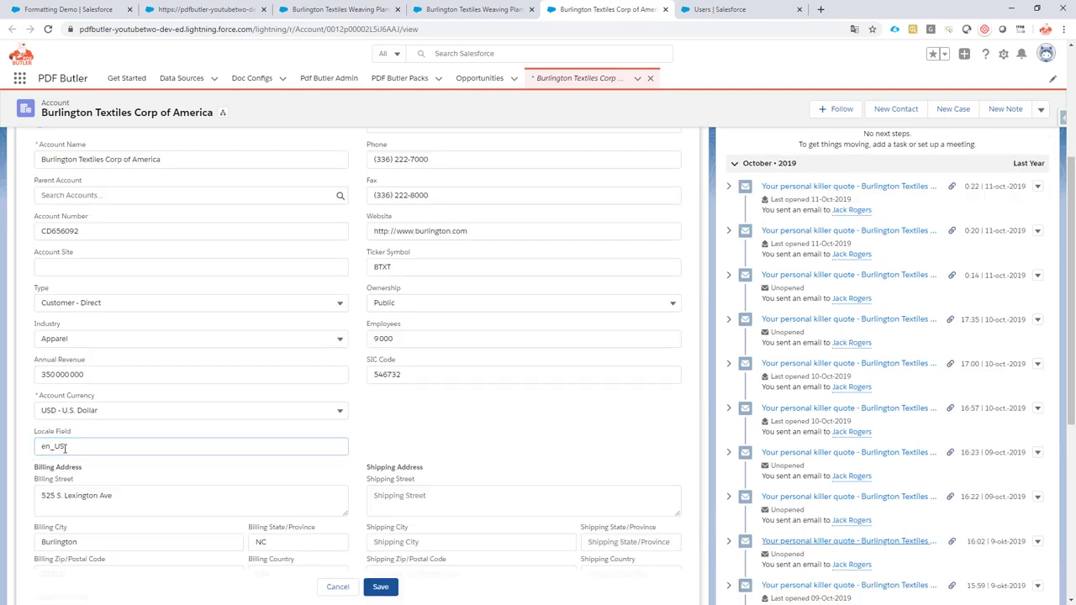
pyautogui.moveTo(79, 447); pyautogui.dragTo(19, 448)
pyautogui.write('fr_FR')
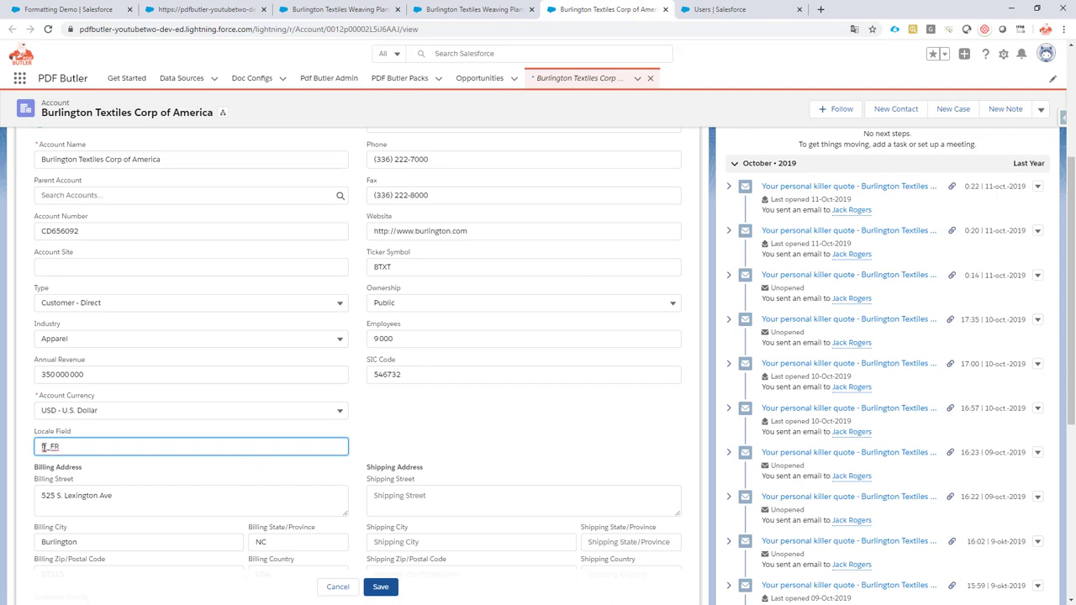
pyautogui.click(381, 588)
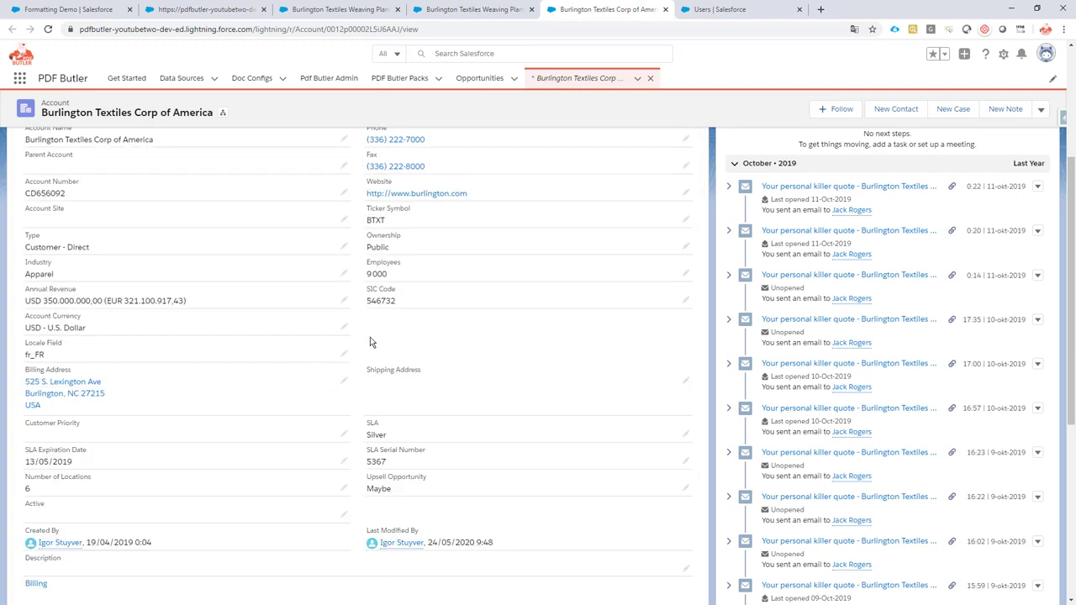
# - Reload the Burlington Textiles Weaving Plant Generator opportunity and generate the Formatting Demo document as PDF
pyautogui.click(324, 11)
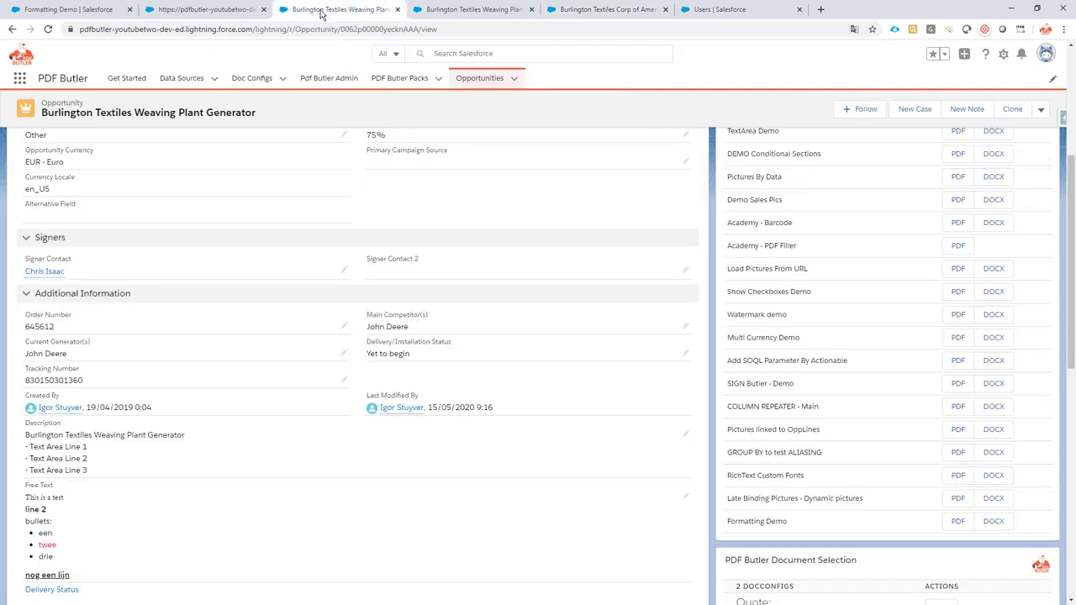
pyautogui.click(48, 29)
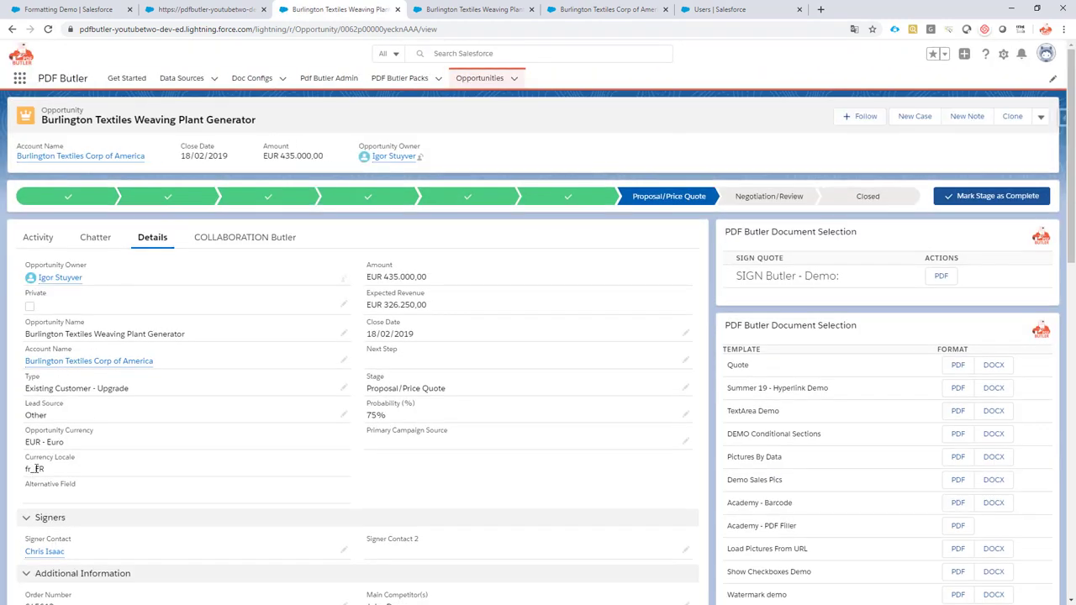
pyautogui.scroll(-3, 893, 343)
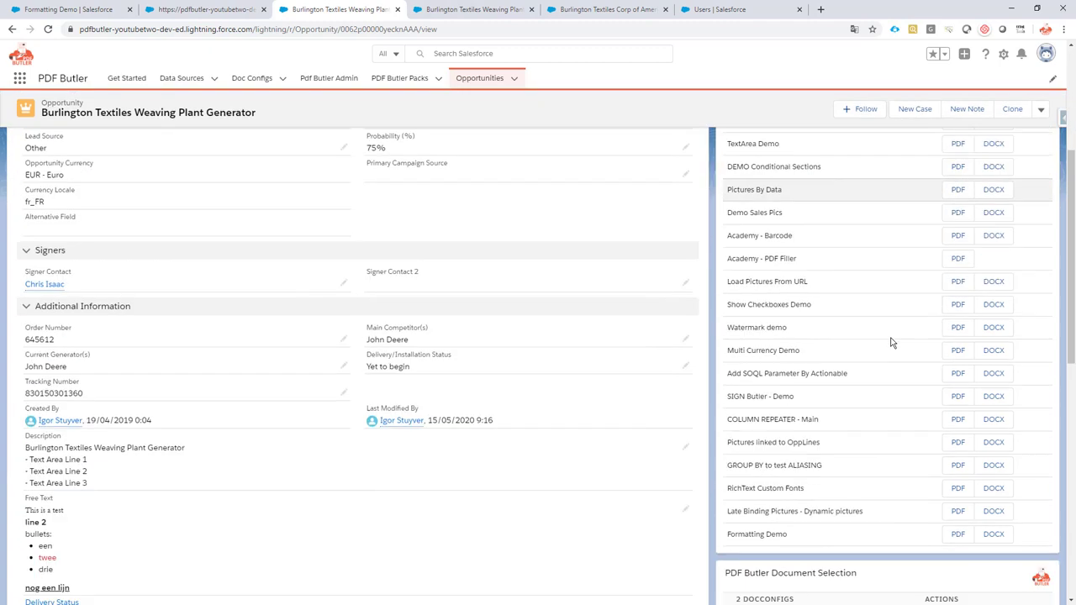
pyautogui.scroll(-1, 956, 510)
pyautogui.click(958, 521)
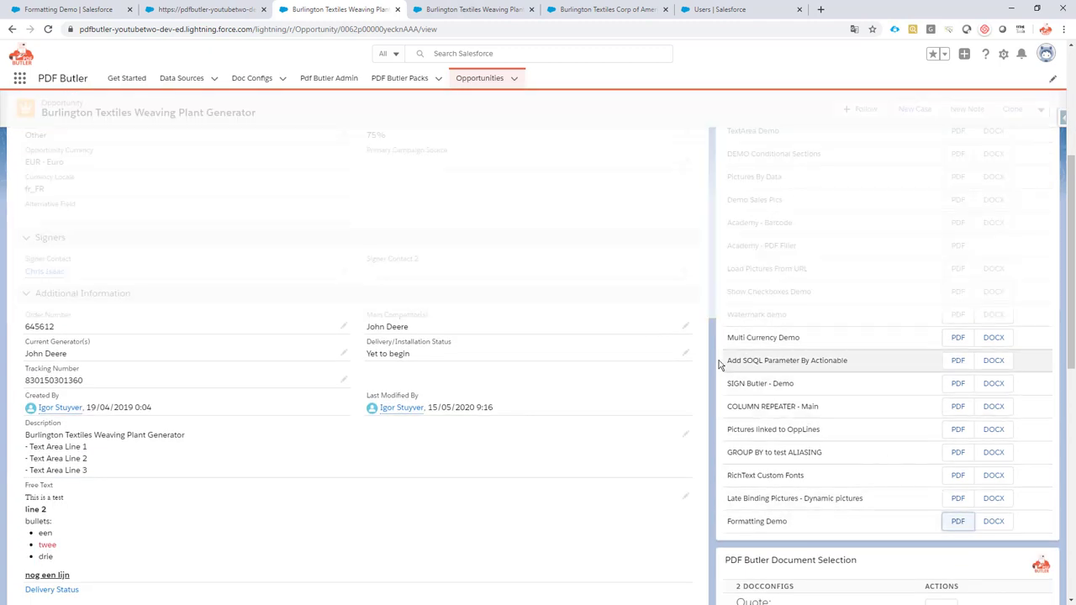
# - Examine the locale constant, currency decimals and datetime weekday in the French document preview, and close it
pyautogui.scroll(-1, 649, 312)
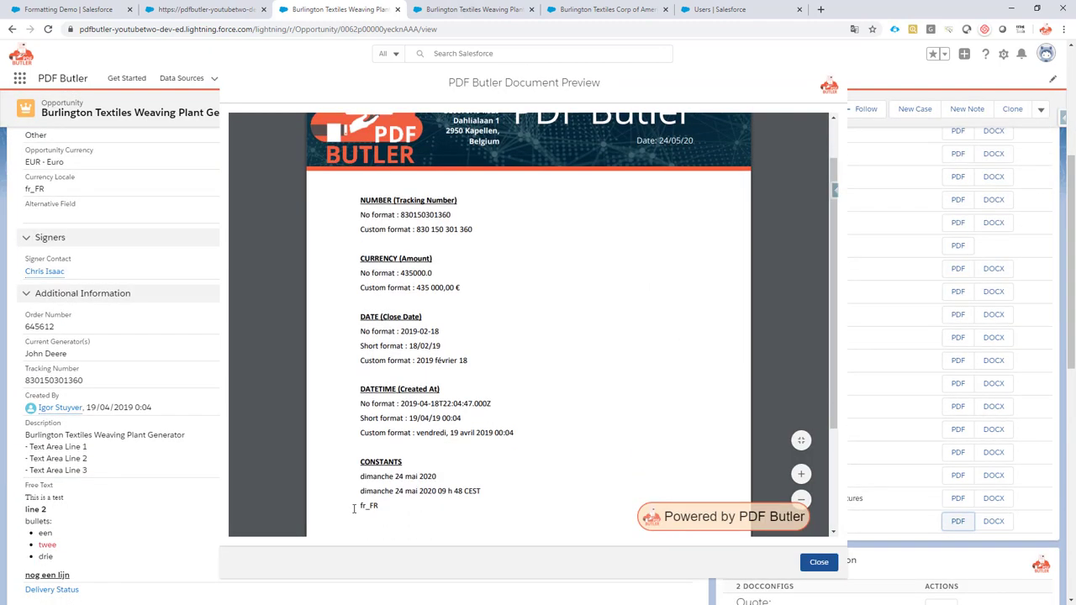
pyautogui.moveTo(360, 507); pyautogui.dragTo(379, 508)
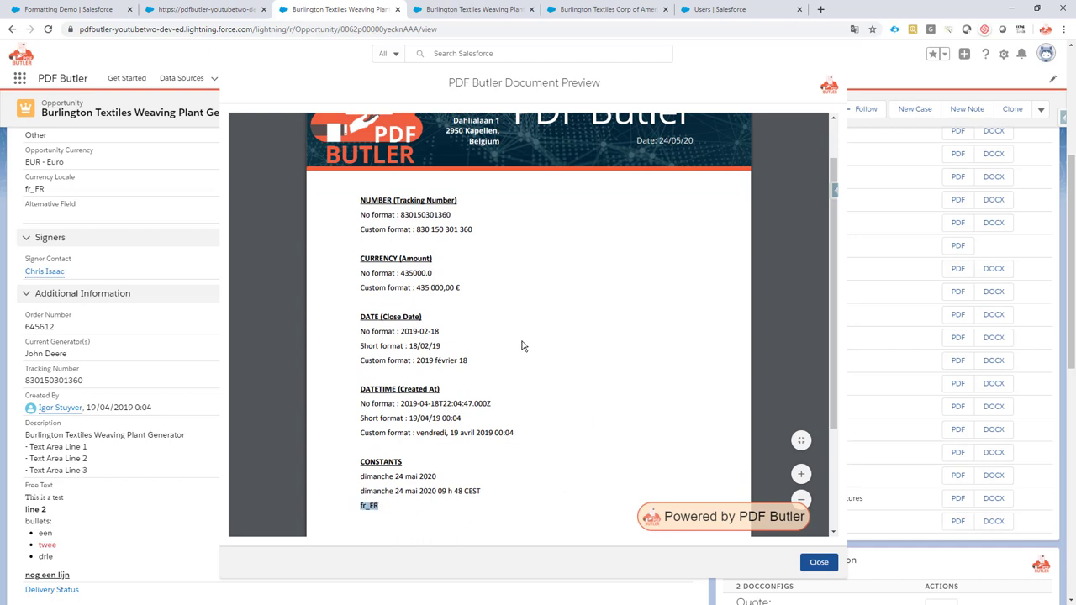
pyautogui.click(427, 287)
pyautogui.moveTo(443, 287); pyautogui.dragTo(451, 288)
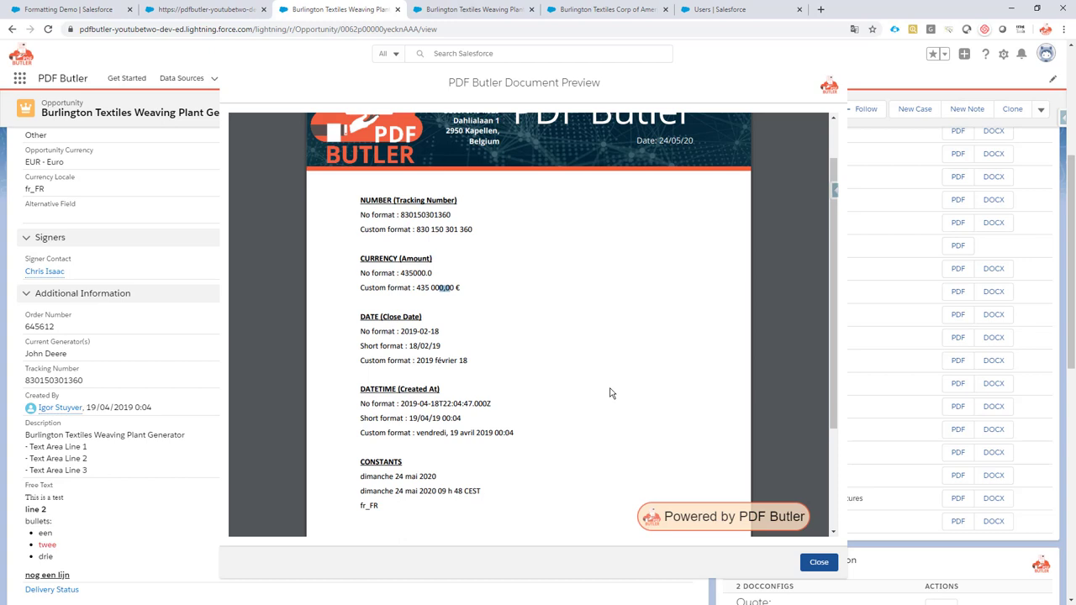
pyautogui.doubleClick(424, 432)
pyautogui.click(819, 562)
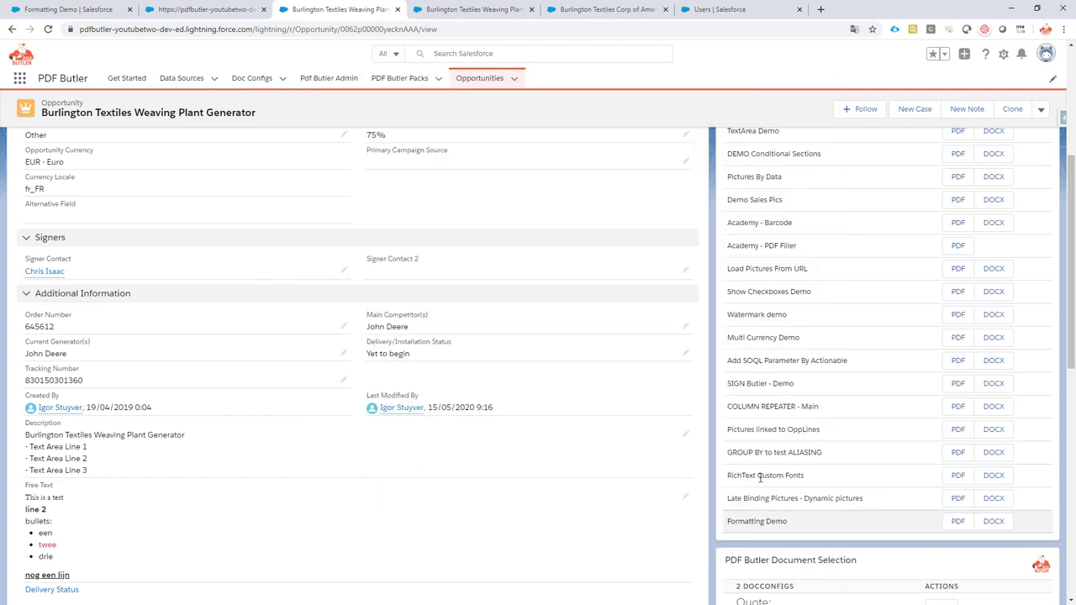
# - Set the Locale Field of the Burlington Textiles Corp of America account to fr_CA and save the record
pyautogui.click(580, 14)
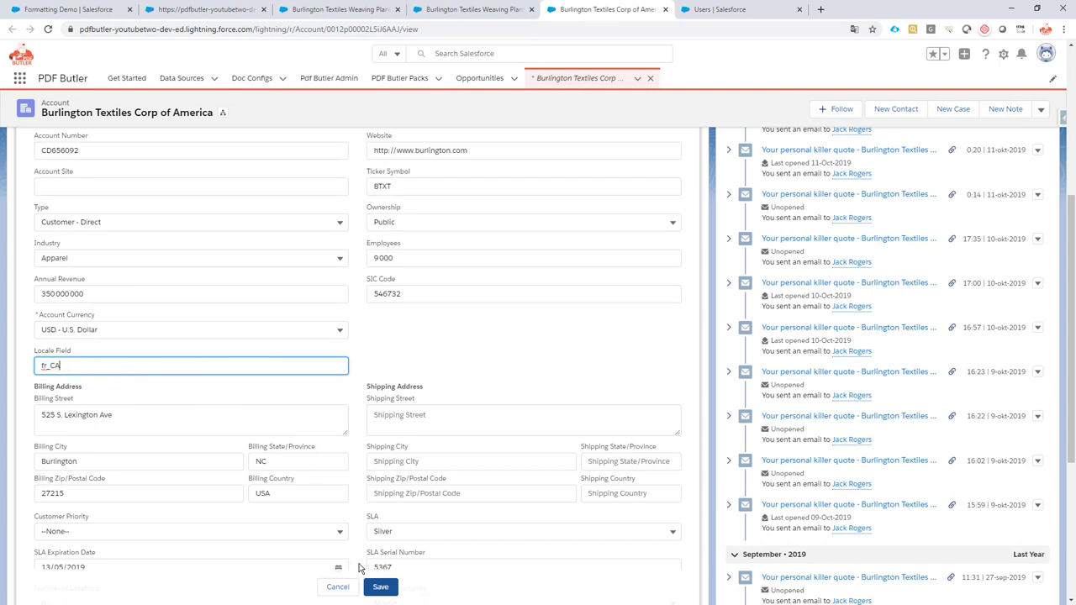
pyautogui.click(380, 585)
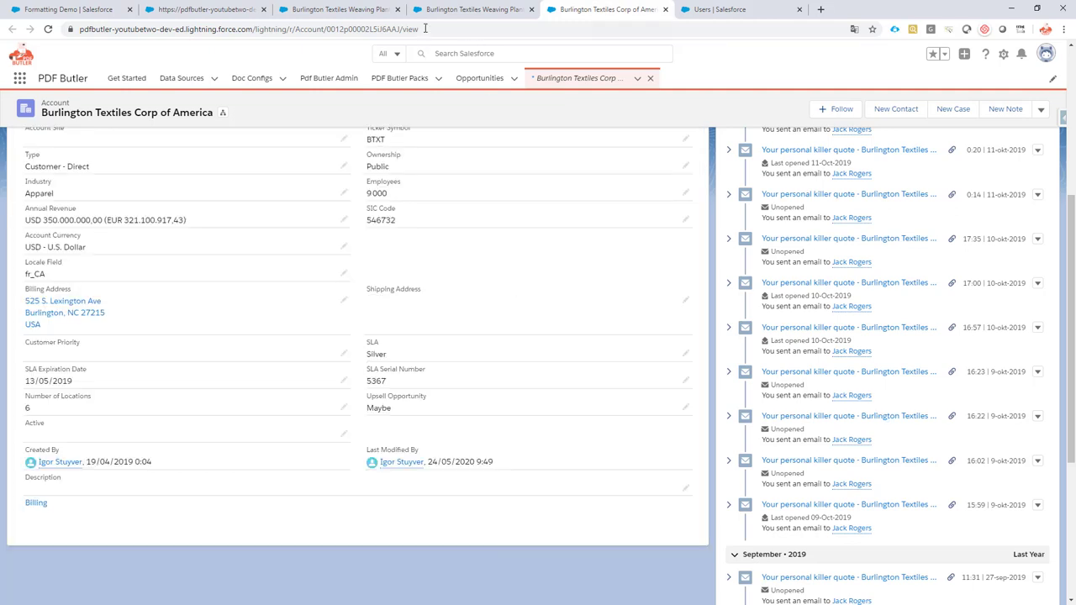
# - Reload the Burlington Textiles Weaving Plant Generator opportunity with its new locale and generate the Formatting Demo PDF
pyautogui.click(363, 11)
pyautogui.click(48, 29)
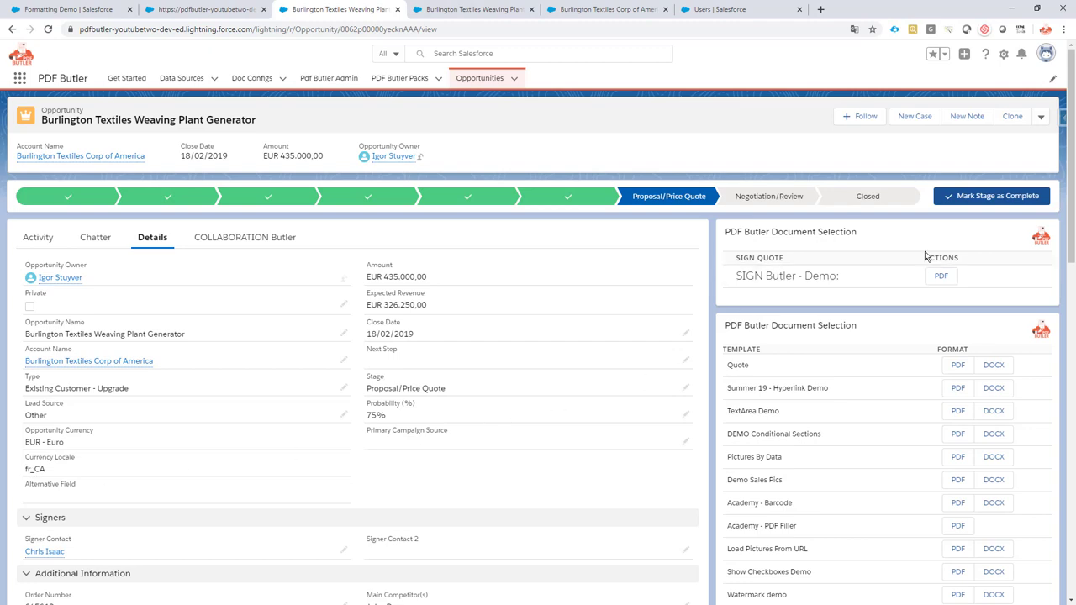
pyautogui.scroll(-4, 852, 395)
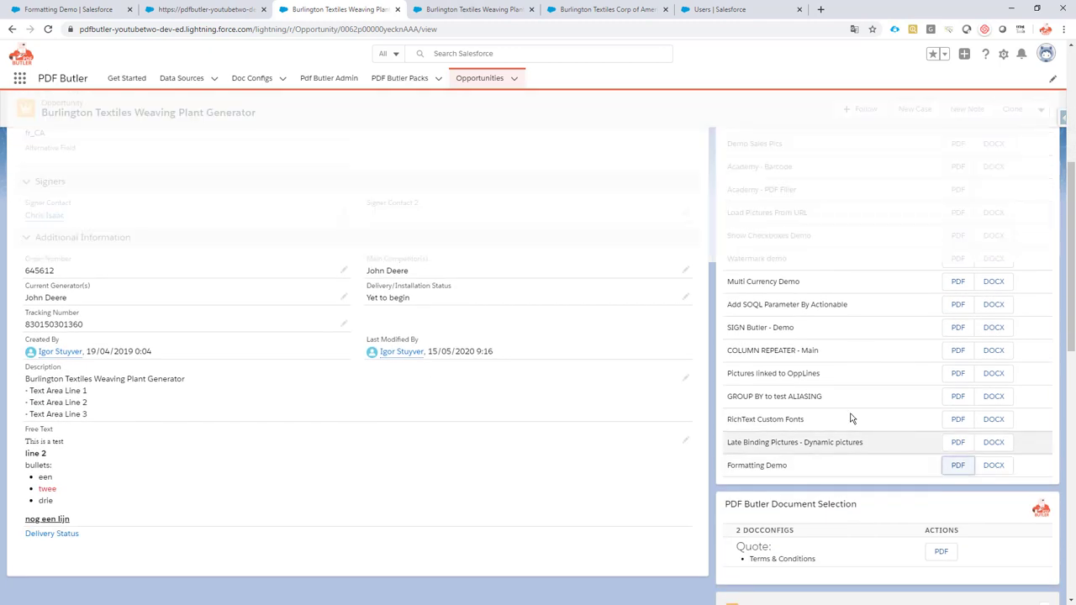
# - Examine the datetime weekday, currency custom format and locale constant in the French Canadian document preview
pyautogui.scroll(-2, 407, 443)
pyautogui.scroll(2, 414, 386)
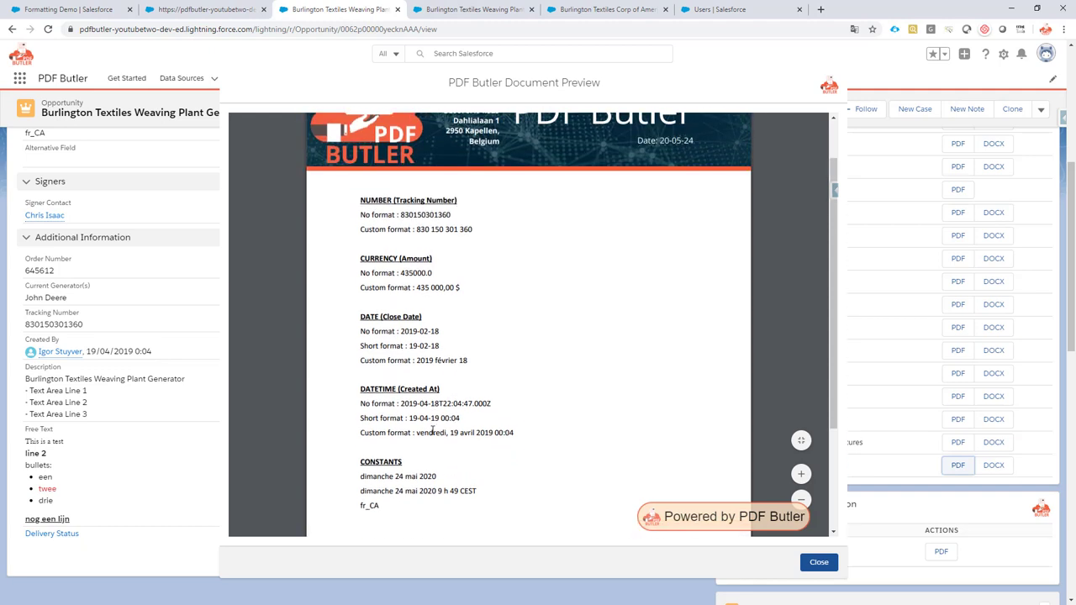
pyautogui.moveTo(418, 433); pyautogui.dragTo(438, 433)
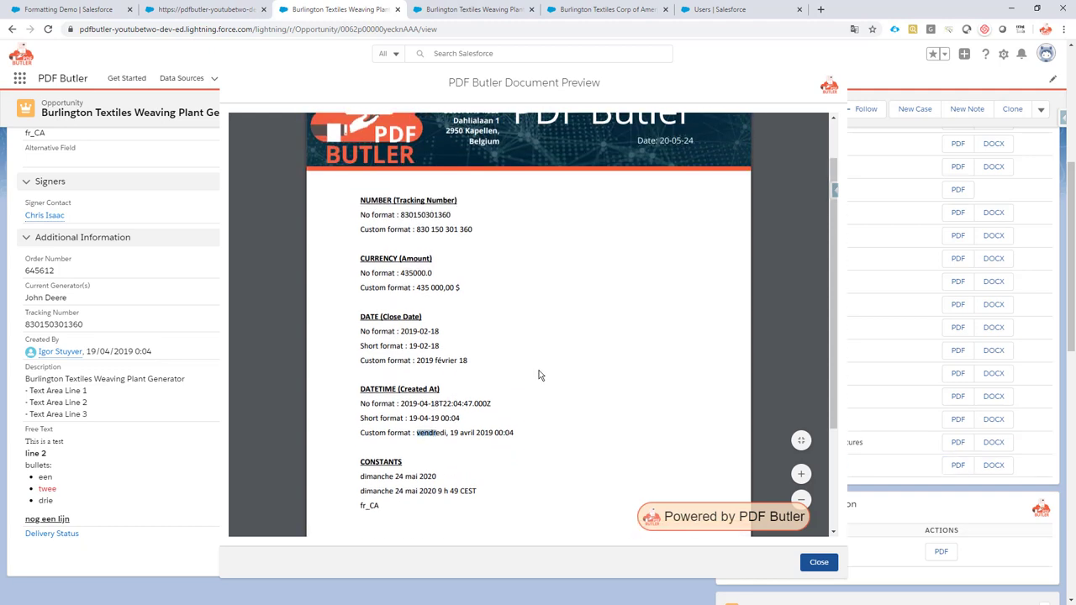
pyautogui.scroll(1, 485, 357)
pyautogui.click(457, 345)
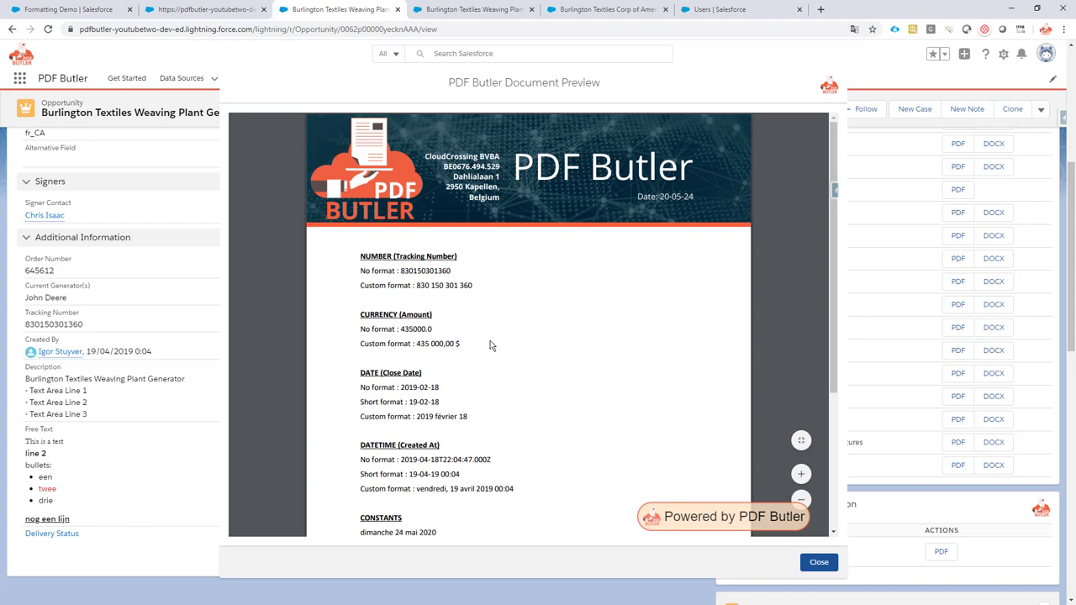
pyautogui.scroll(-1, 492, 345)
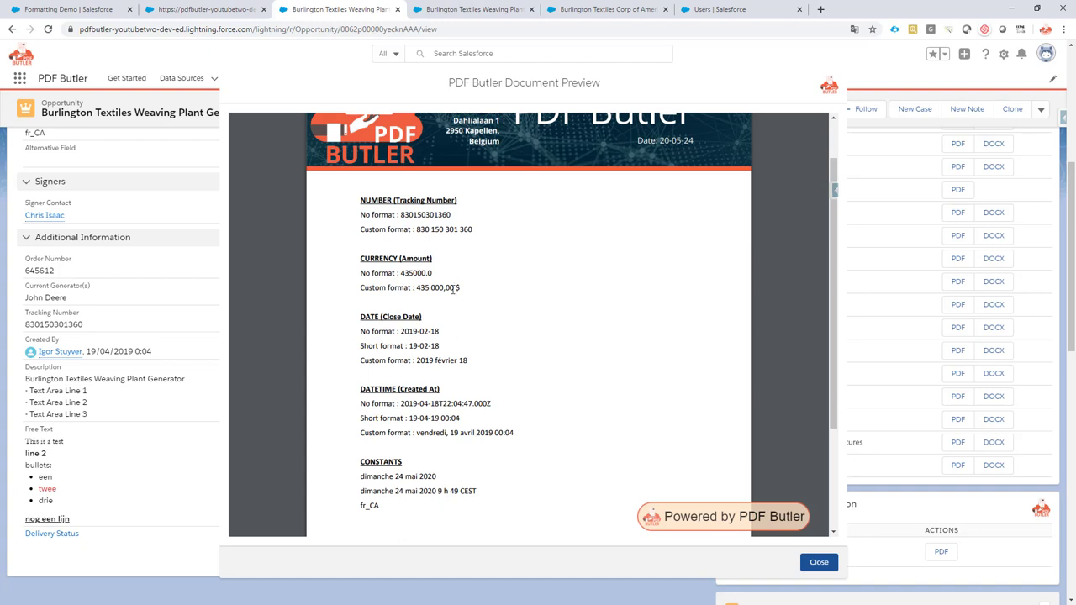
# - Download the Word template from the doc config's documents, open it in Word and enable editing to view its merge fields
pyautogui.click(206, 10)
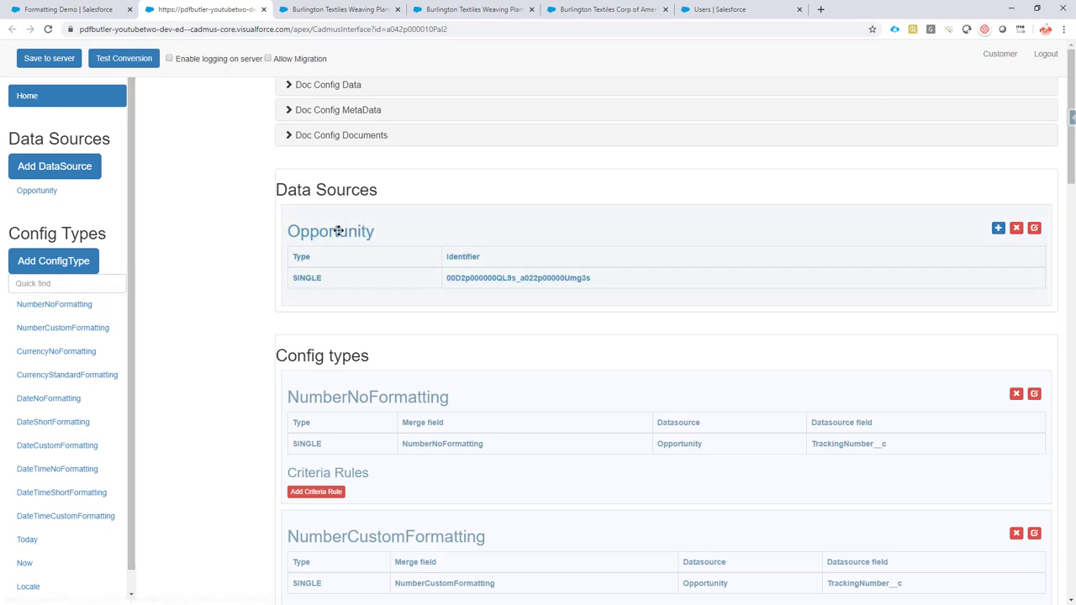
pyautogui.click(311, 138)
pyautogui.click(752, 198)
pyautogui.click(62, 593)
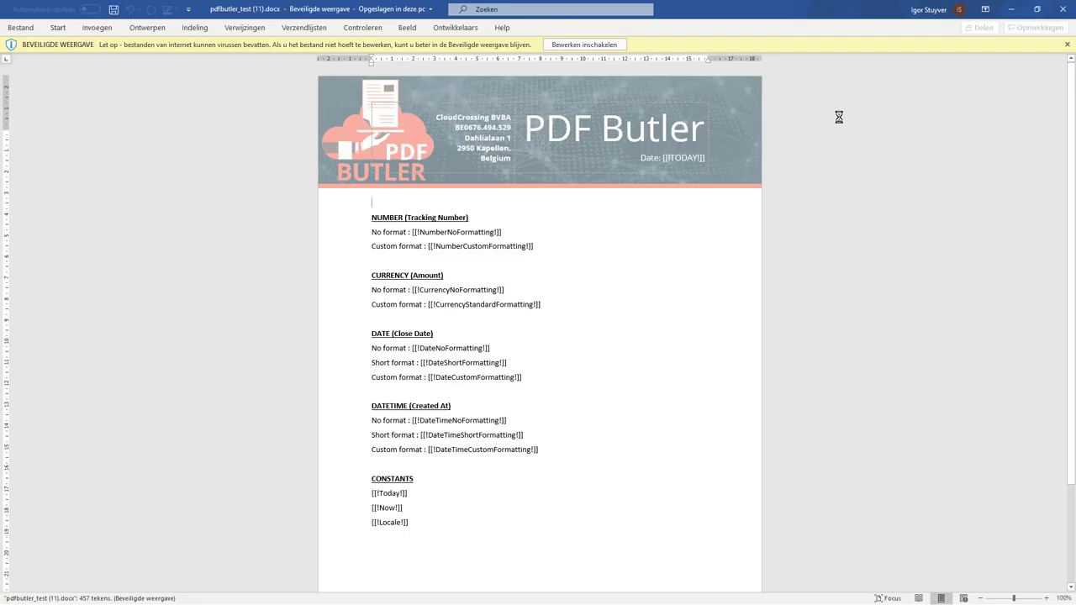
pyautogui.click(617, 44)
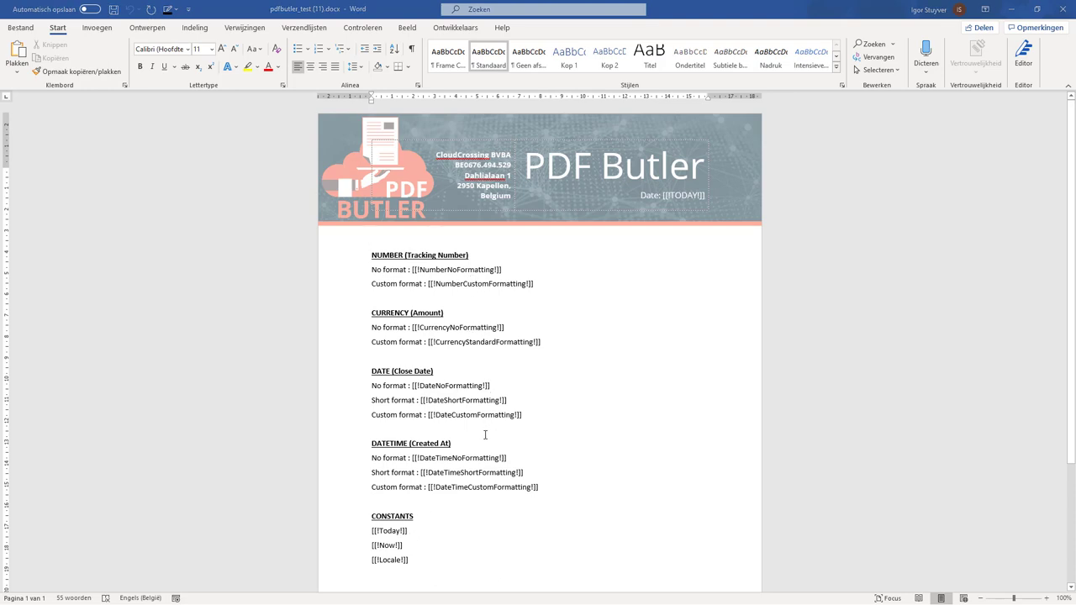
# - Switch back to the doc config in the browser and open the Opportunity data source's settings
pyautogui.hotkey('alt', 'Tab')
pyautogui.click(80, 305)
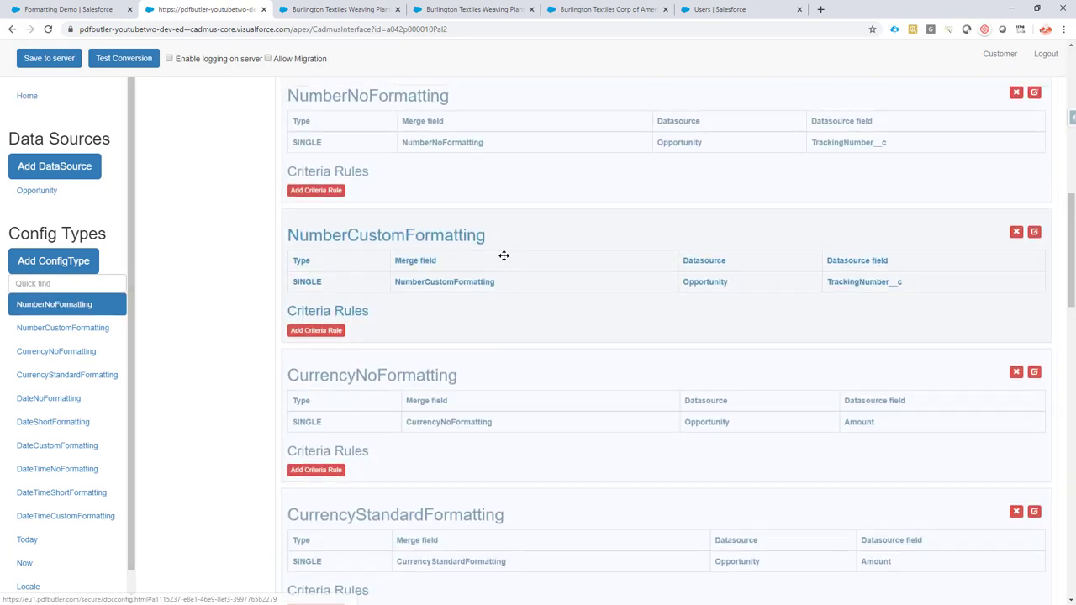
pyautogui.click(37, 190)
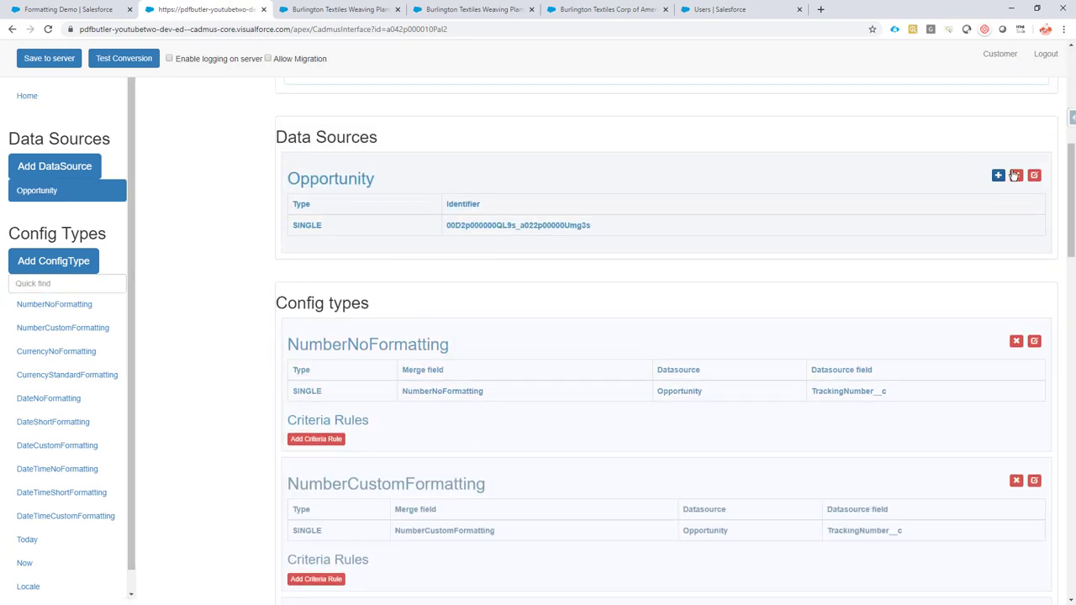
pyautogui.click(1034, 175)
# - Examine the field names and types defined in the Opportunity data source, and close its settings
pyautogui.scroll(-2, 737, 221)
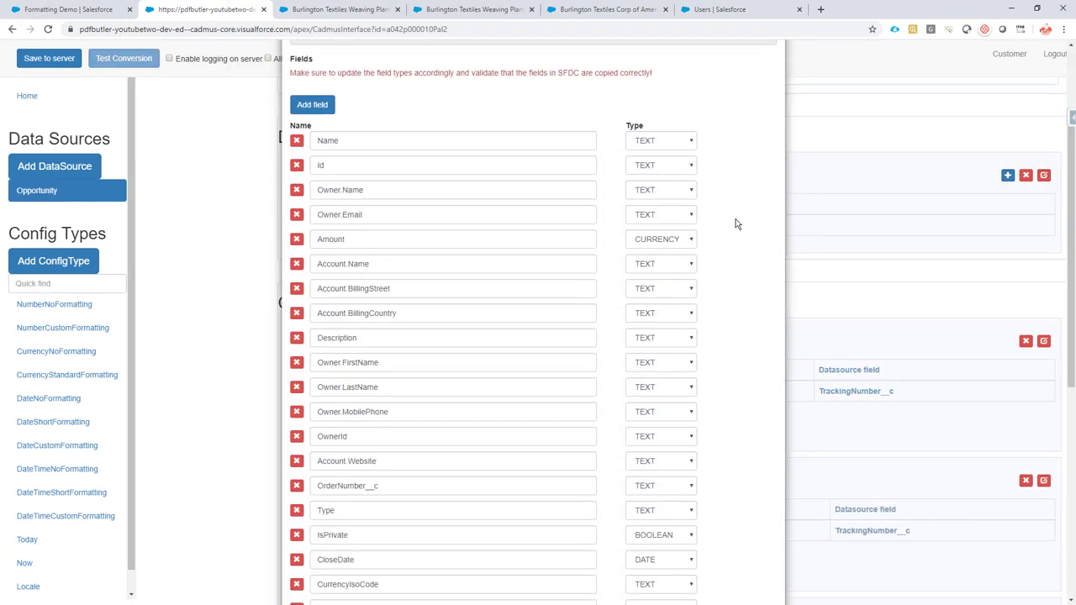
pyautogui.scroll(-5, 735, 223)
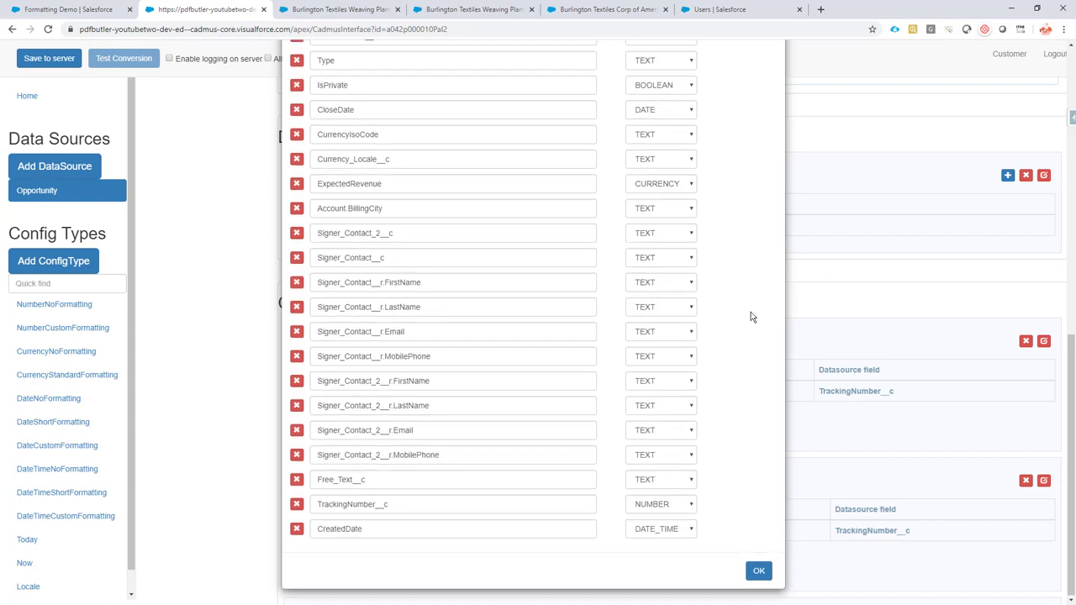
pyautogui.scroll(4, 752, 317)
pyautogui.scroll(2, 750, 315)
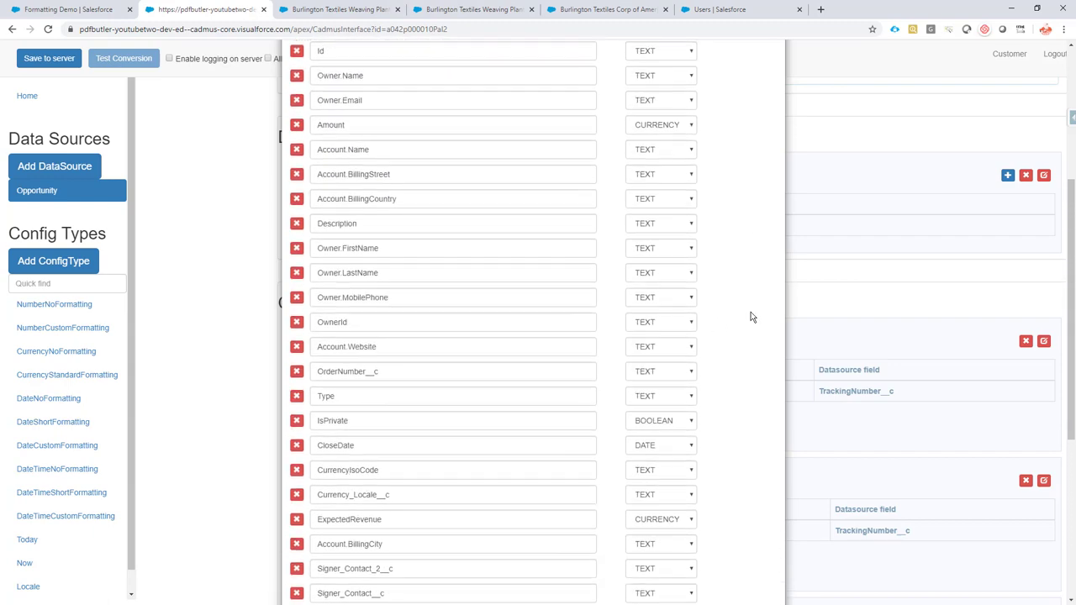
pyautogui.scroll(-1, 630, 461)
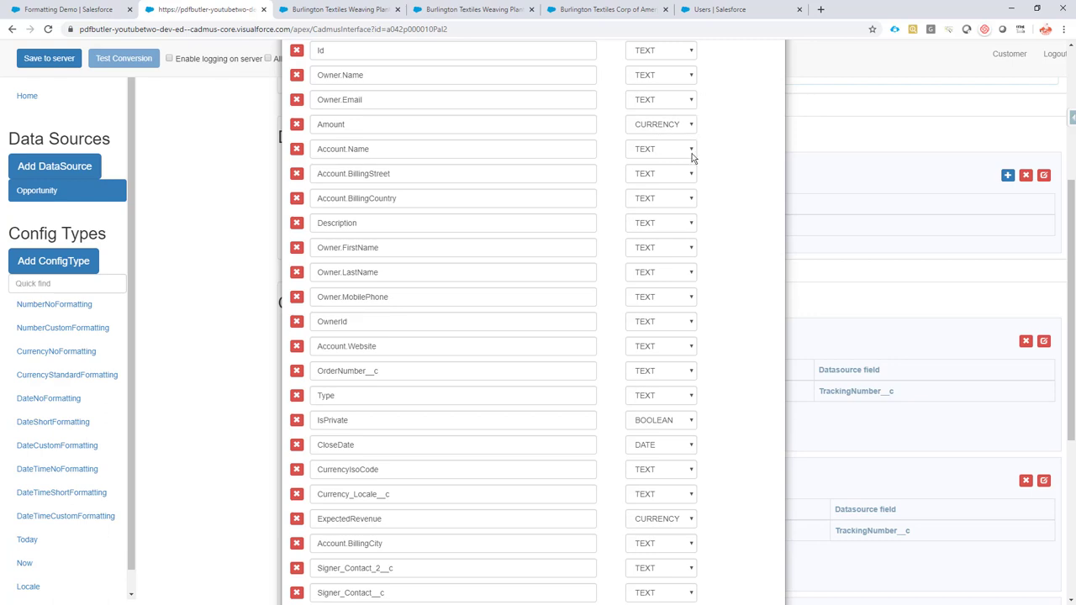
pyautogui.scroll(2, 692, 151)
pyautogui.scroll(3, 382, 113)
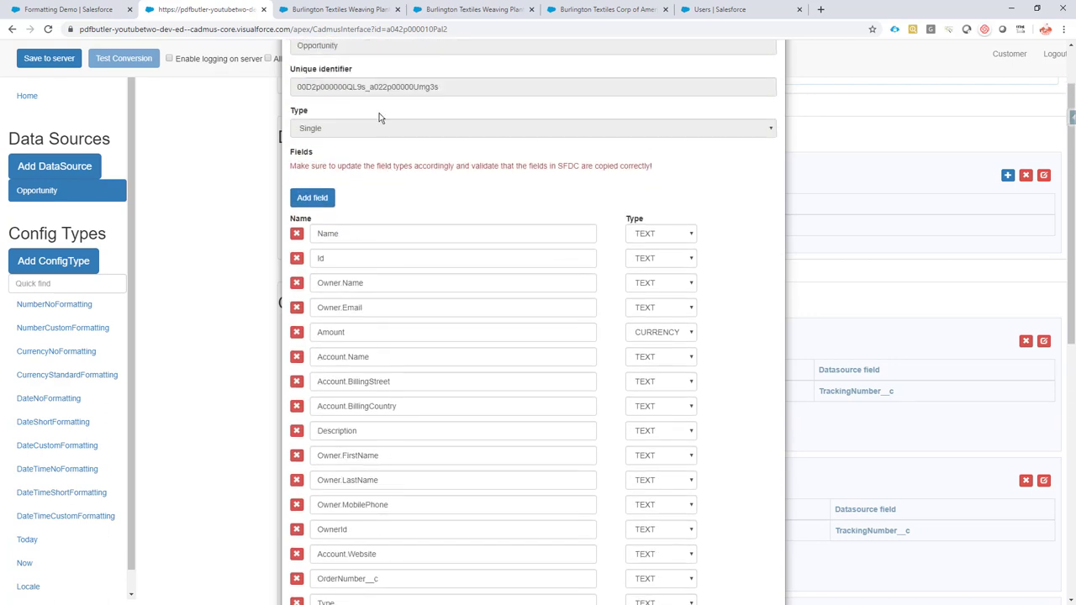
pyautogui.scroll(-8, 603, 197)
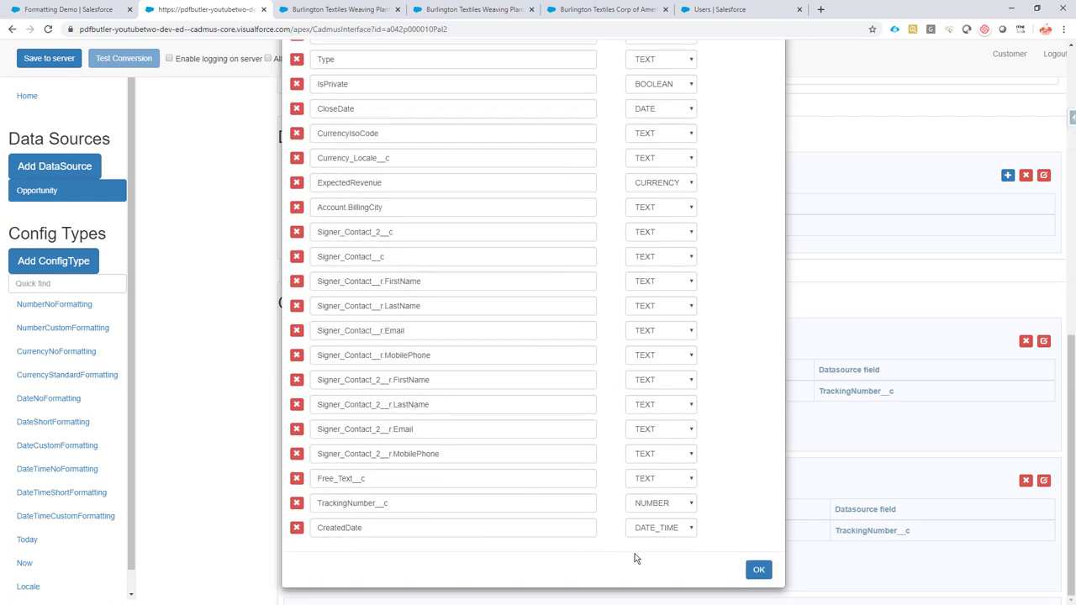
pyautogui.click(759, 572)
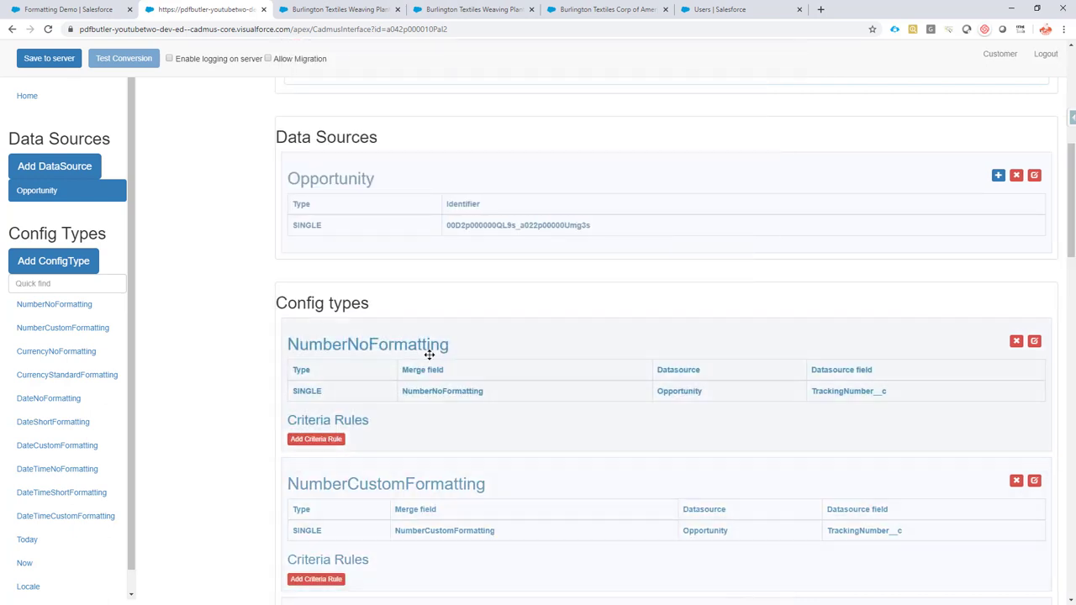
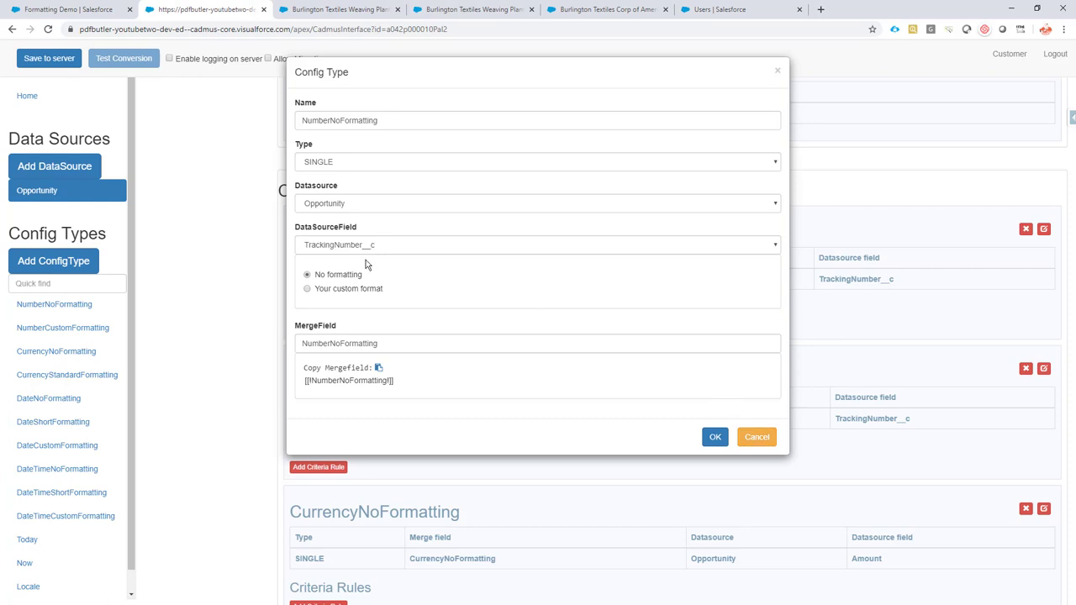
# - Compare the NumberNoFormatting config type with the unformatted tracking number in the document preview, and close it without changes
pyautogui.click(332, 16)
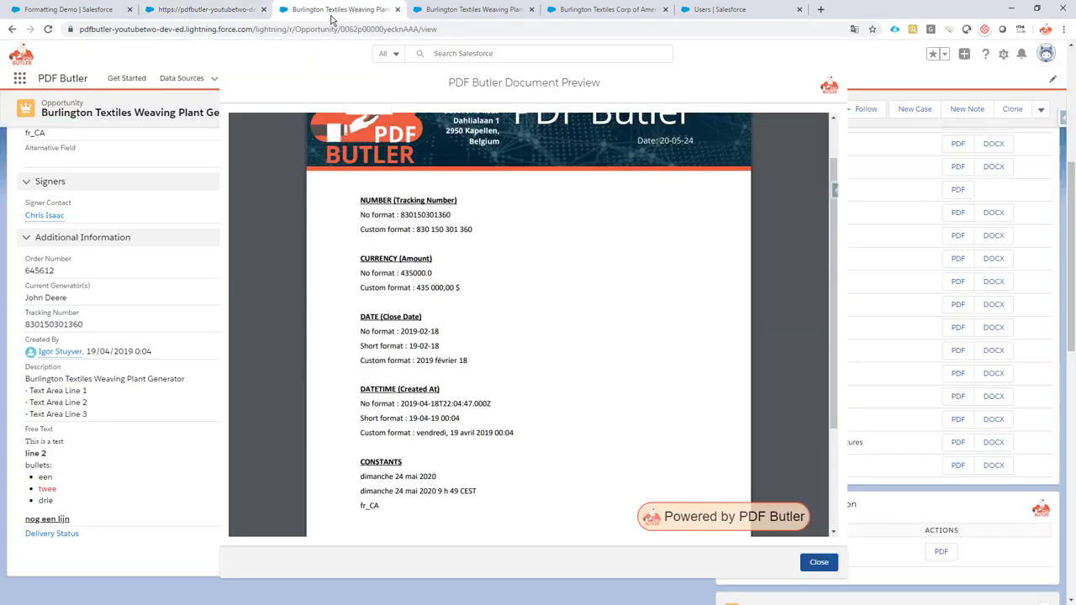
pyautogui.doubleClick(410, 214)
pyautogui.click(181, 13)
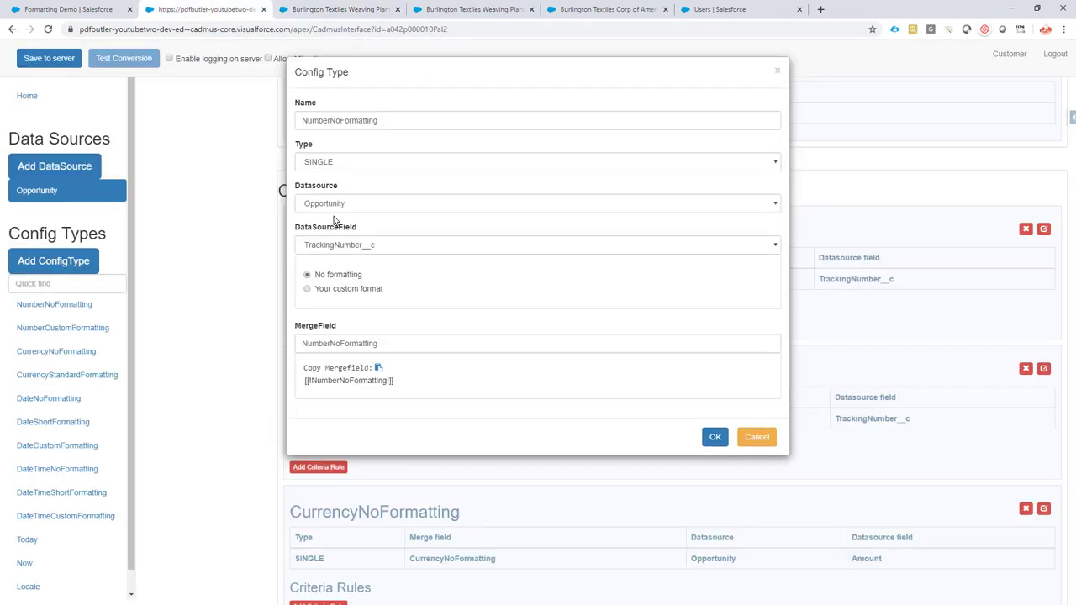
pyautogui.click(755, 436)
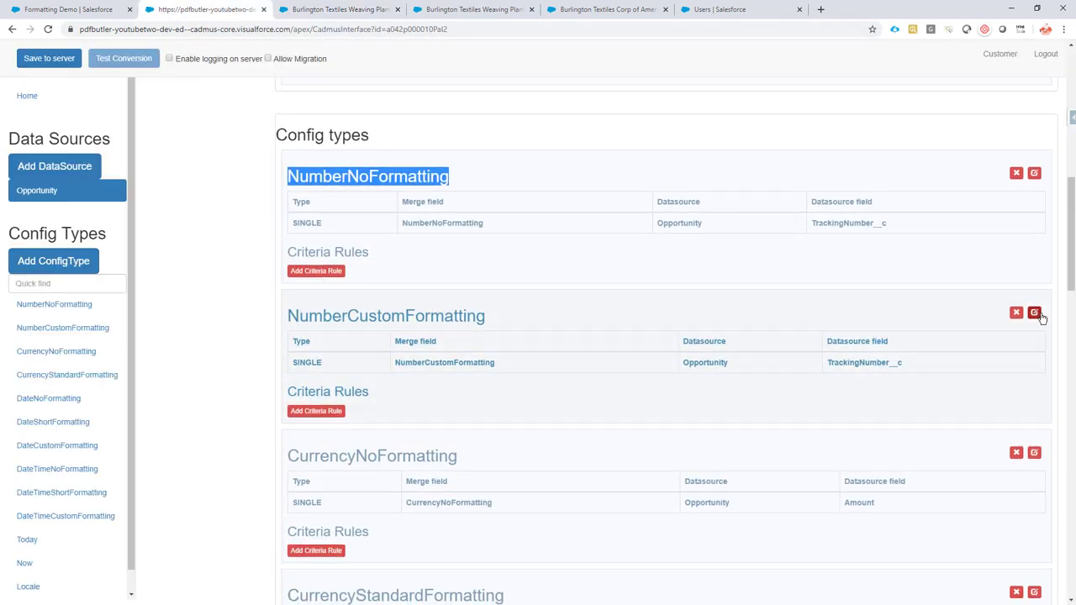
# - Examine the NumberCustomFormatting config type's ###,##0 format against the tracking number in the document preview, and close it without changes
pyautogui.click(1035, 313)
pyautogui.scroll(-1, 653, 239)
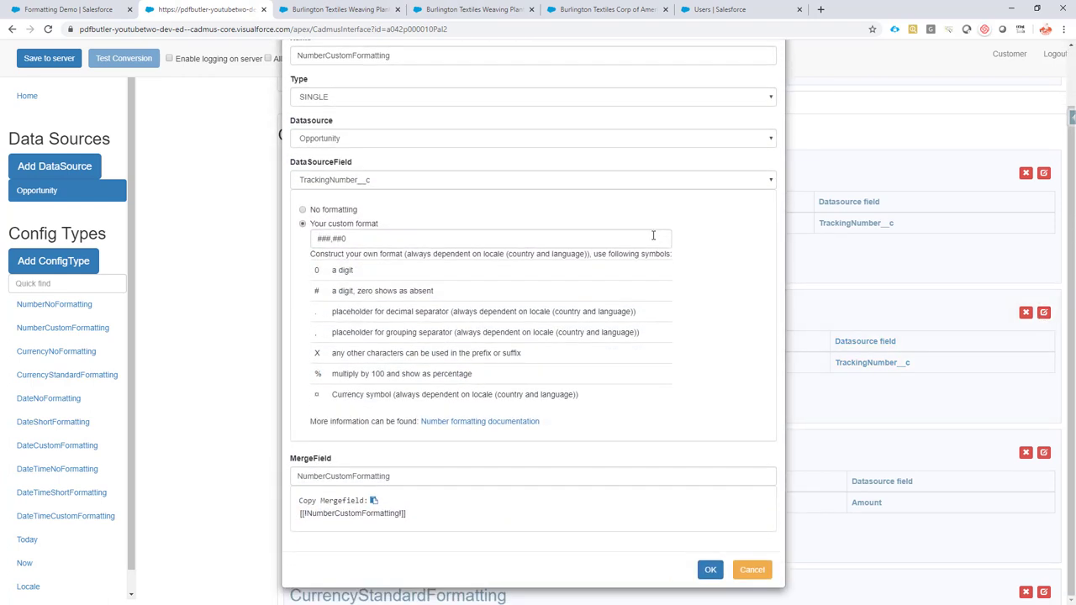
pyautogui.click(379, 238)
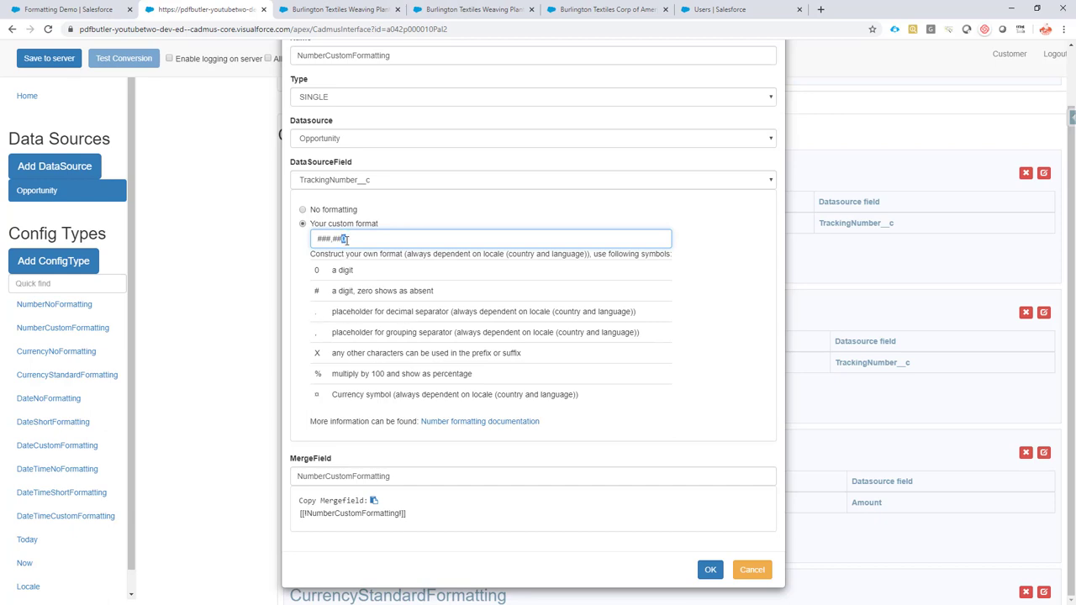
pyautogui.click(334, 239)
pyautogui.doubleClick(333, 239)
pyautogui.click(328, 12)
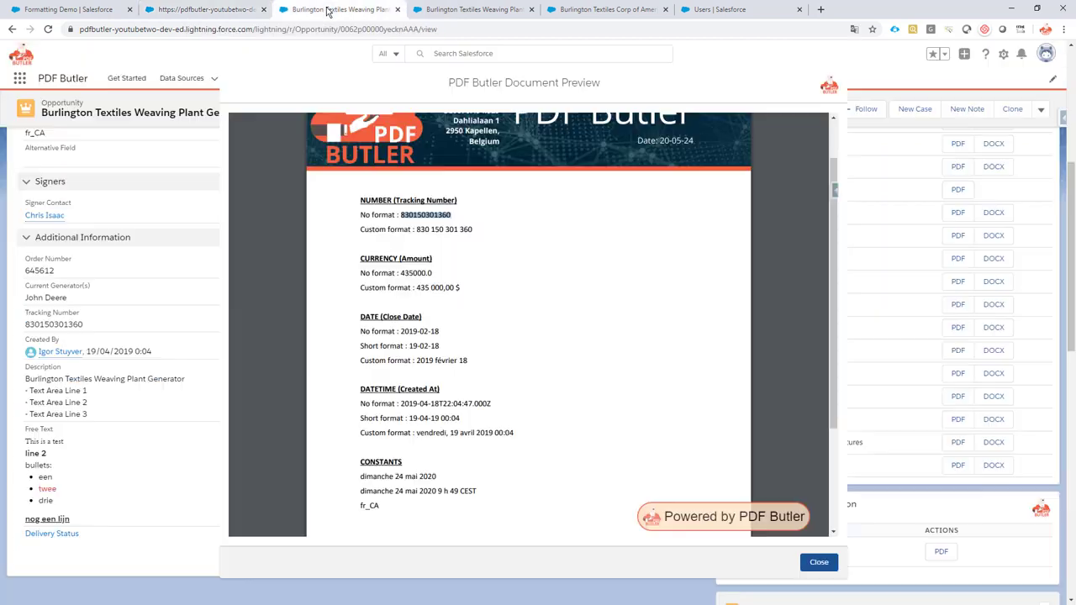
pyautogui.click(430, 230)
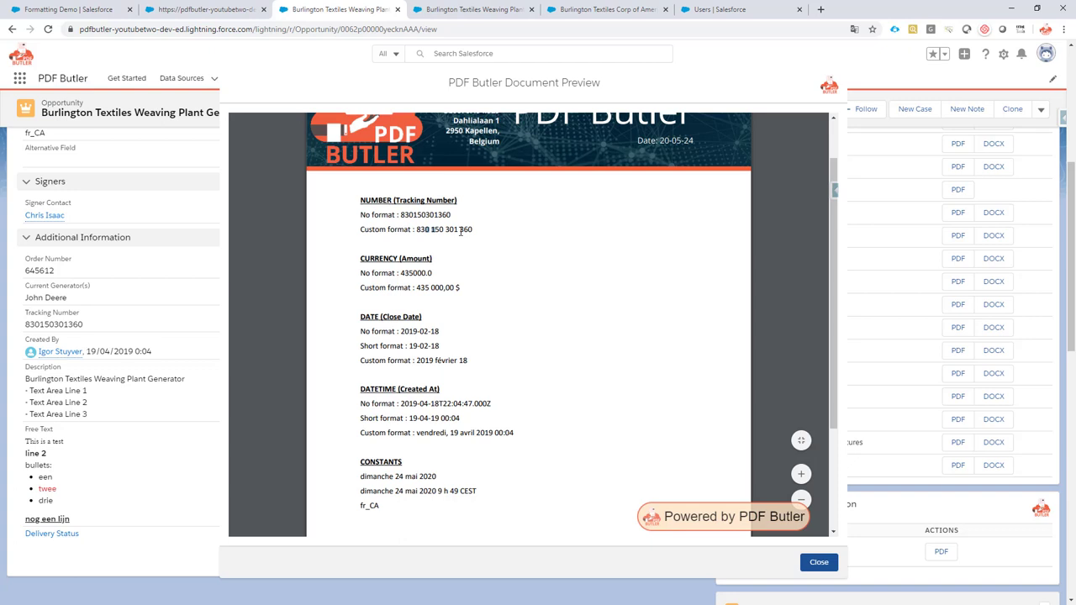
pyautogui.click(225, 12)
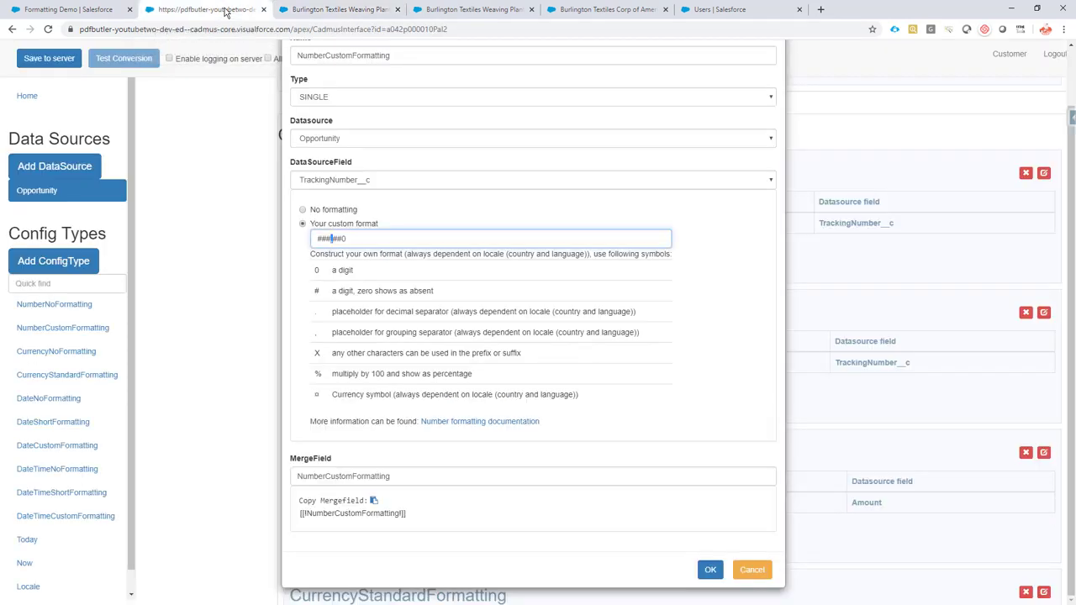
pyautogui.click(757, 567)
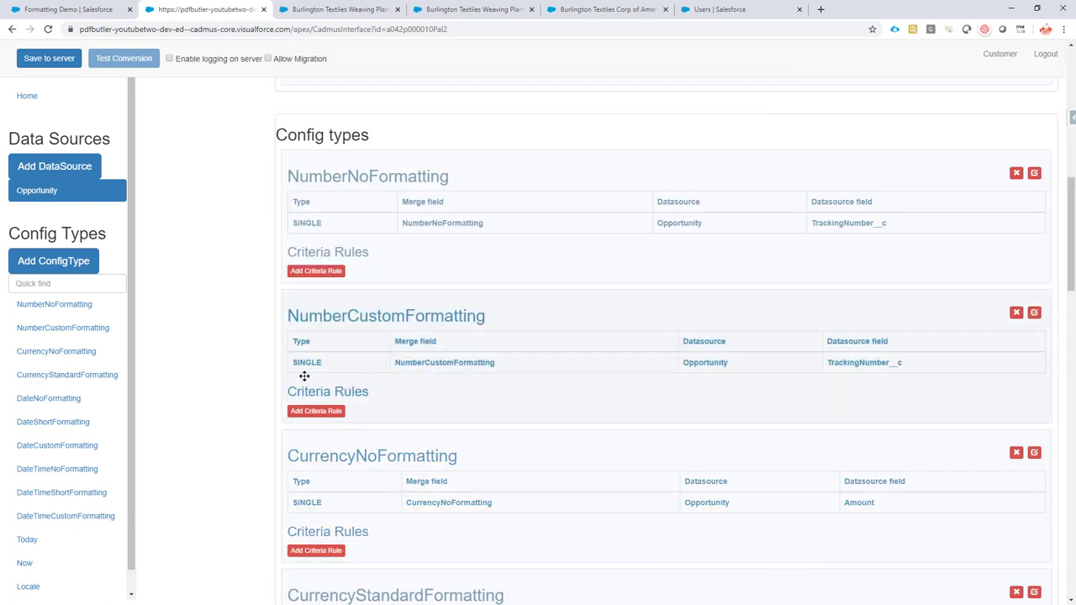
# - Open the CurrencyStandardFormatting config type and compare its locale-dependent option with the amount and locale in the document preview
pyautogui.click(79, 375)
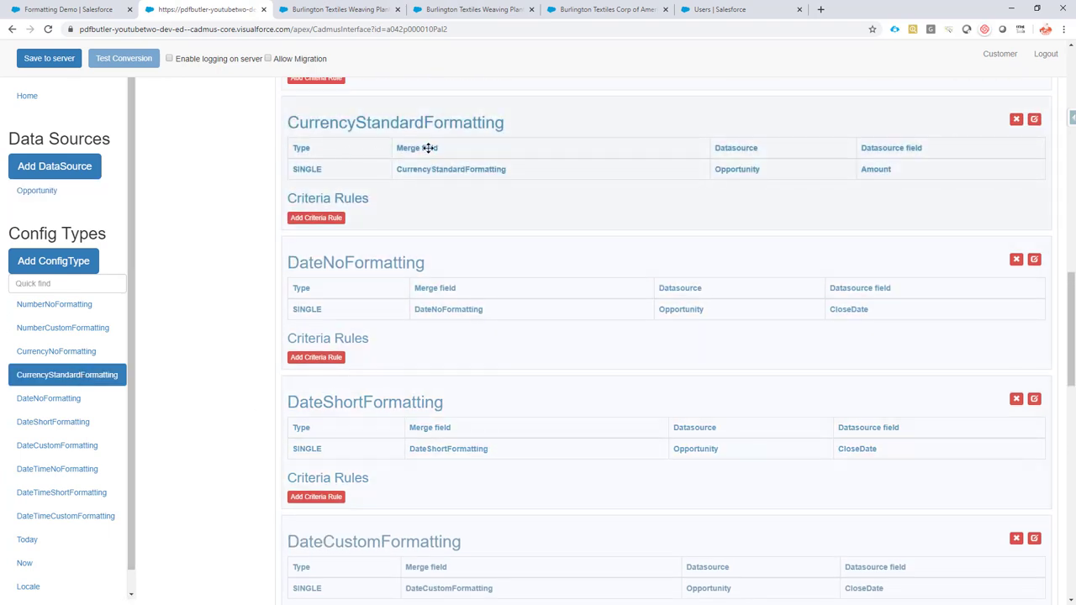
pyautogui.click(1034, 121)
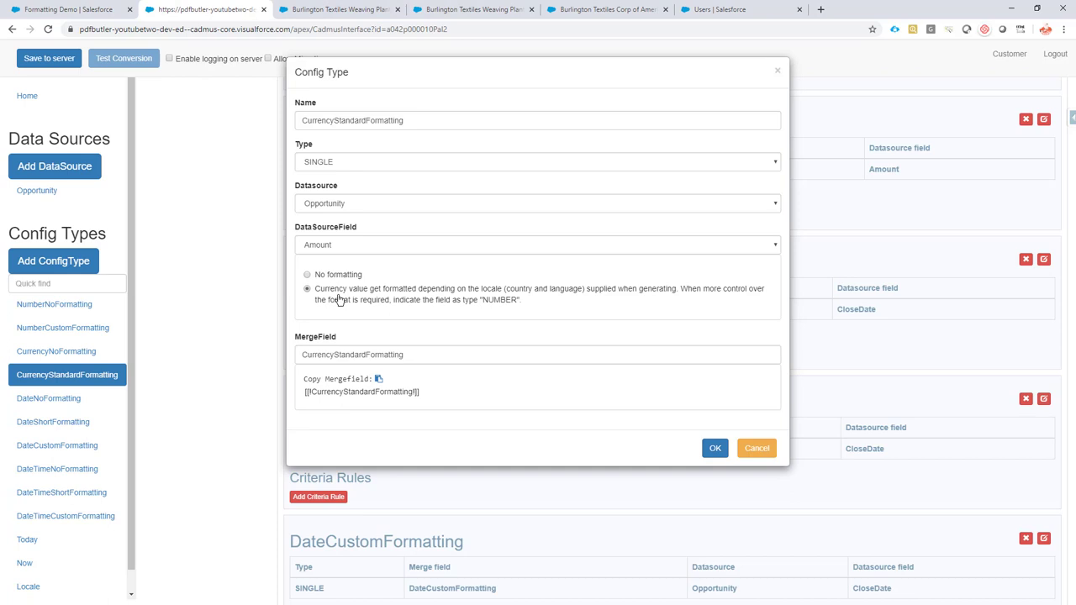
pyautogui.click(345, 10)
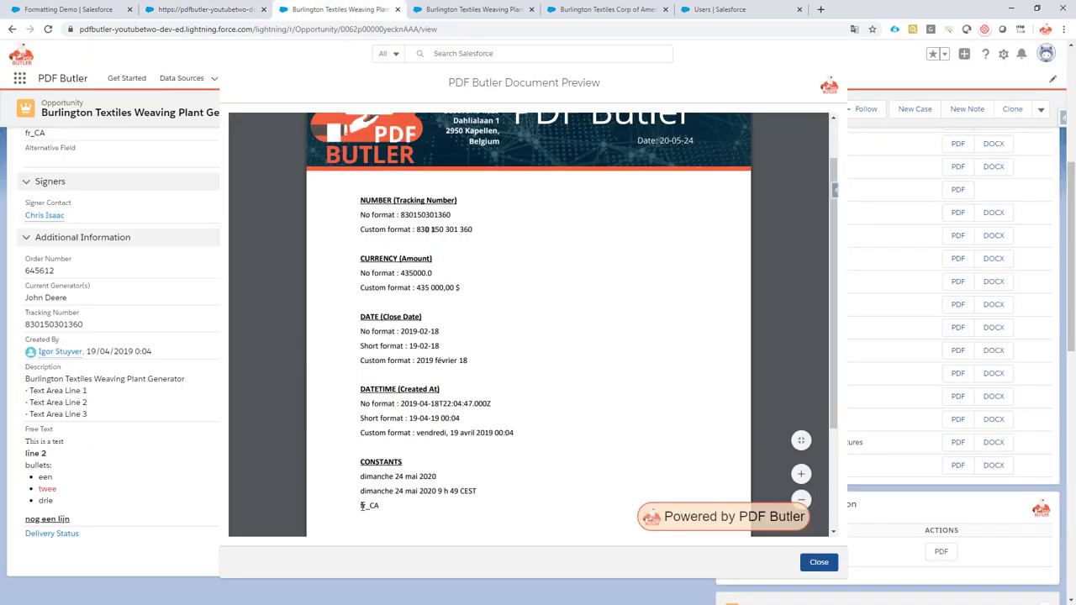
pyautogui.moveTo(362, 506); pyautogui.dragTo(389, 508)
pyautogui.click(458, 288)
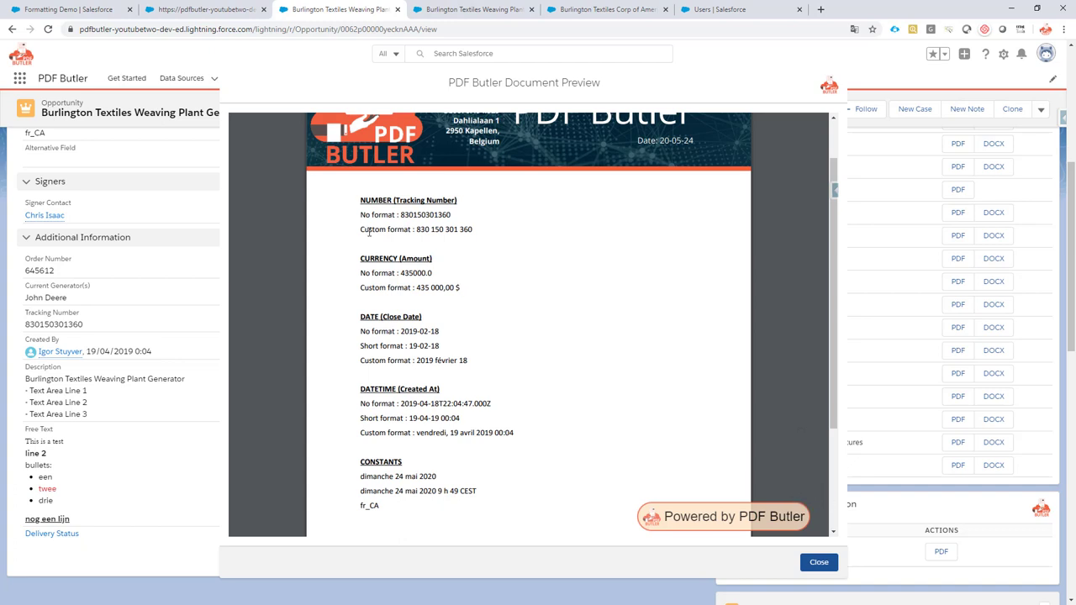
pyautogui.click(220, 10)
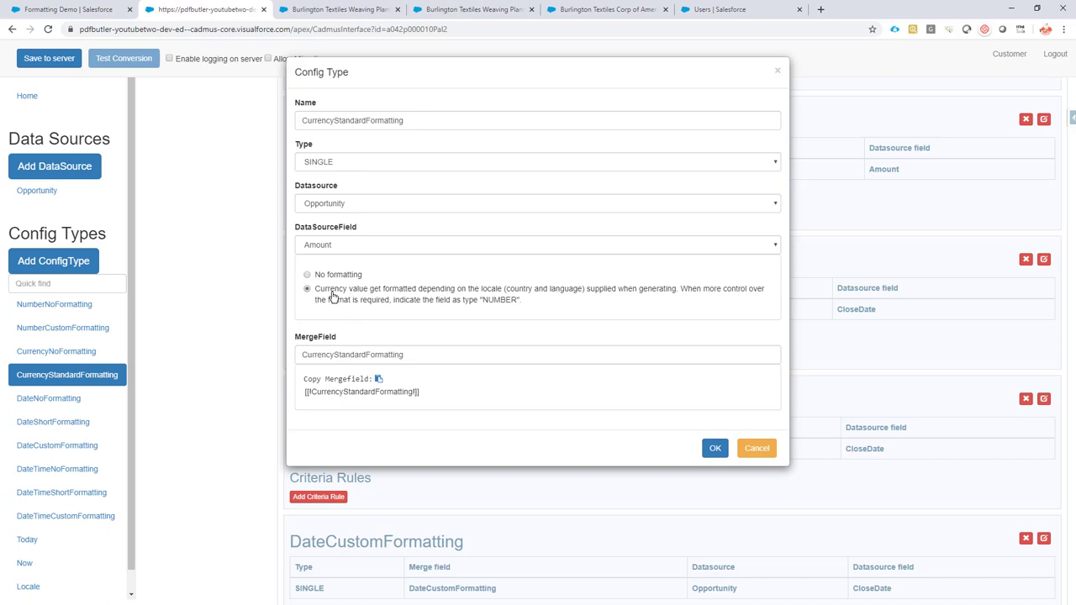
# - Close the CurrencyStandardFormatting config type without changes and go to the DateNoFormatting config type
pyautogui.click(757, 448)
pyautogui.scroll(-1, 589, 363)
pyautogui.scroll(-1, 96, 407)
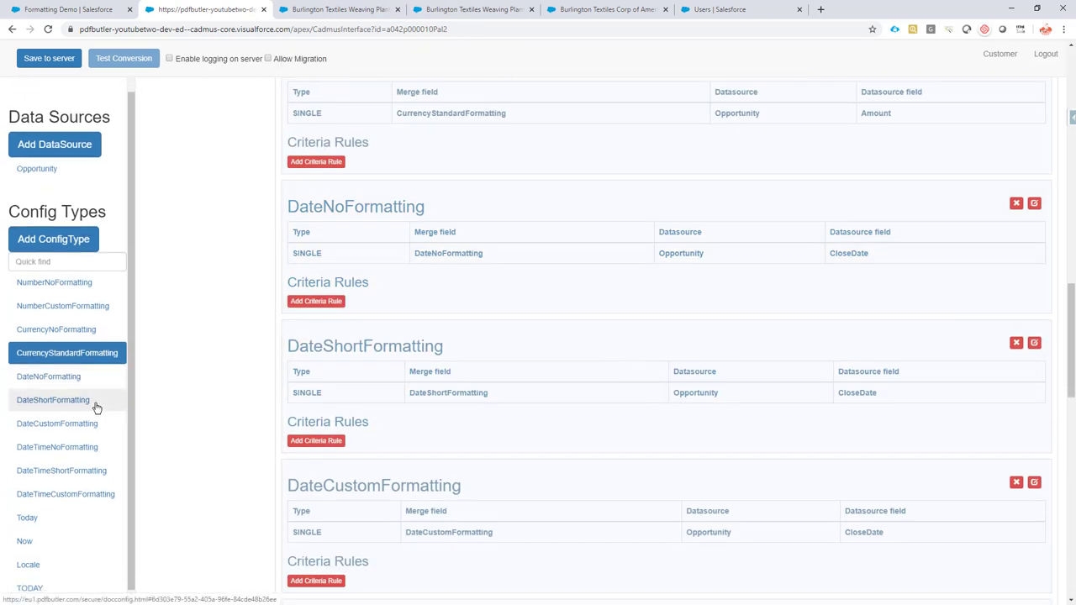
pyautogui.click(92, 380)
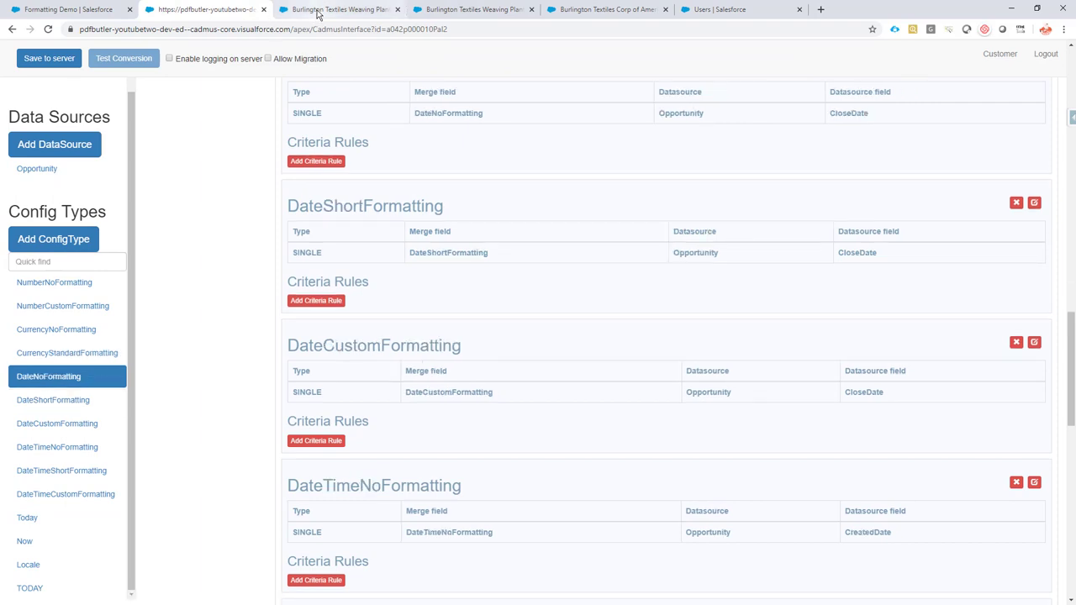
# - Examine the locale-dependent date format options of the DateShortFormatting config type, and close it without changes
pyautogui.click(80, 405)
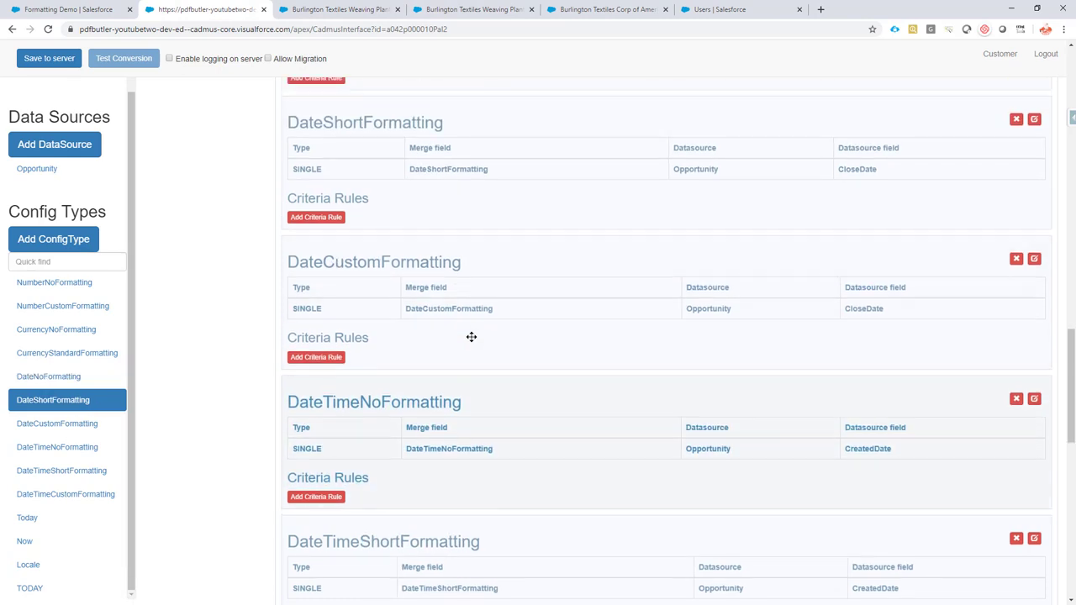
pyautogui.click(1034, 120)
pyautogui.click(358, 280)
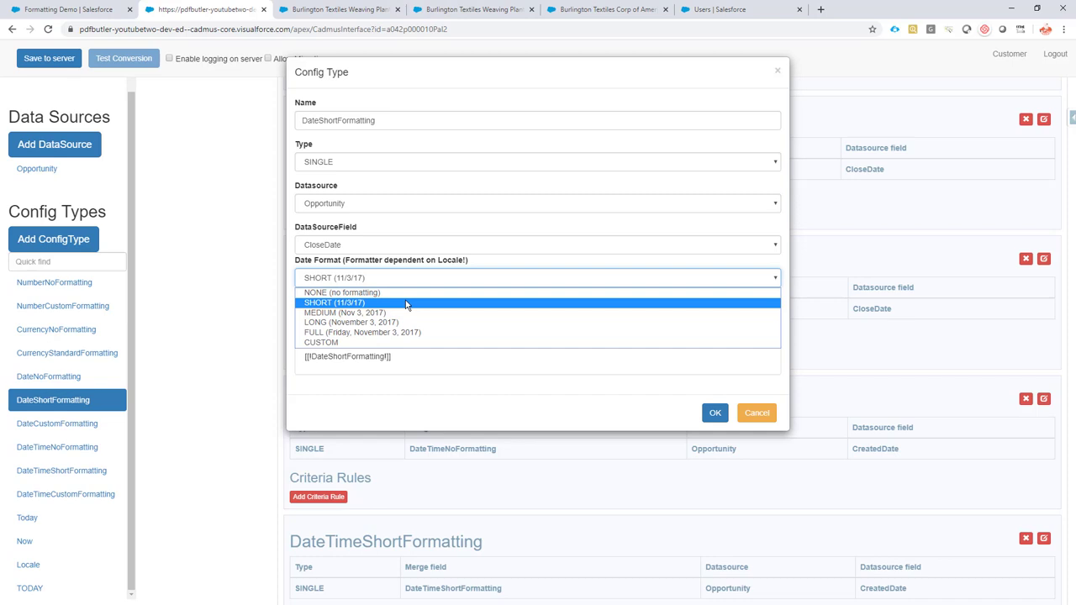
pyautogui.click(622, 415)
pyautogui.click(755, 413)
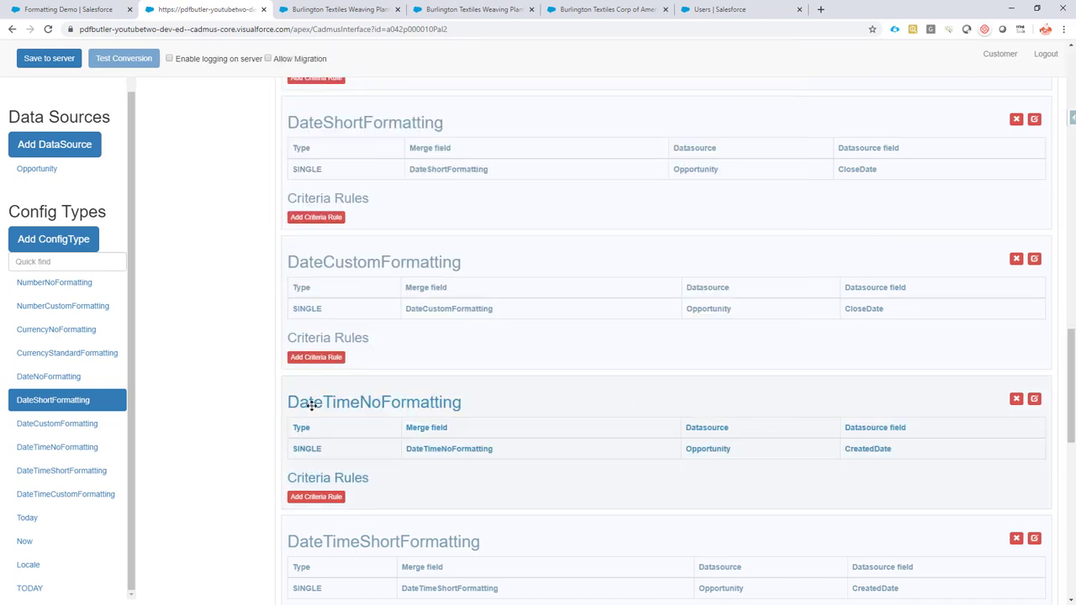
# - Open the DateCustomFormatting config type and examine the year, month and day parts of its custom date format pattern
pyautogui.click(67, 423)
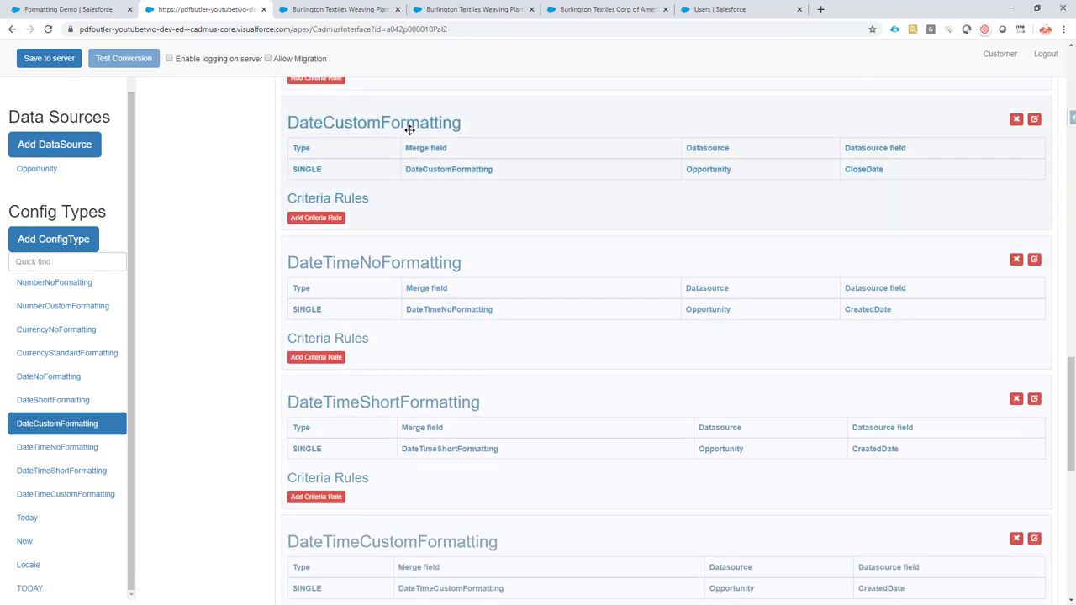
pyautogui.click(1034, 120)
pyautogui.moveTo(376, 321); pyautogui.dragTo(347, 321)
pyautogui.click(321, 321)
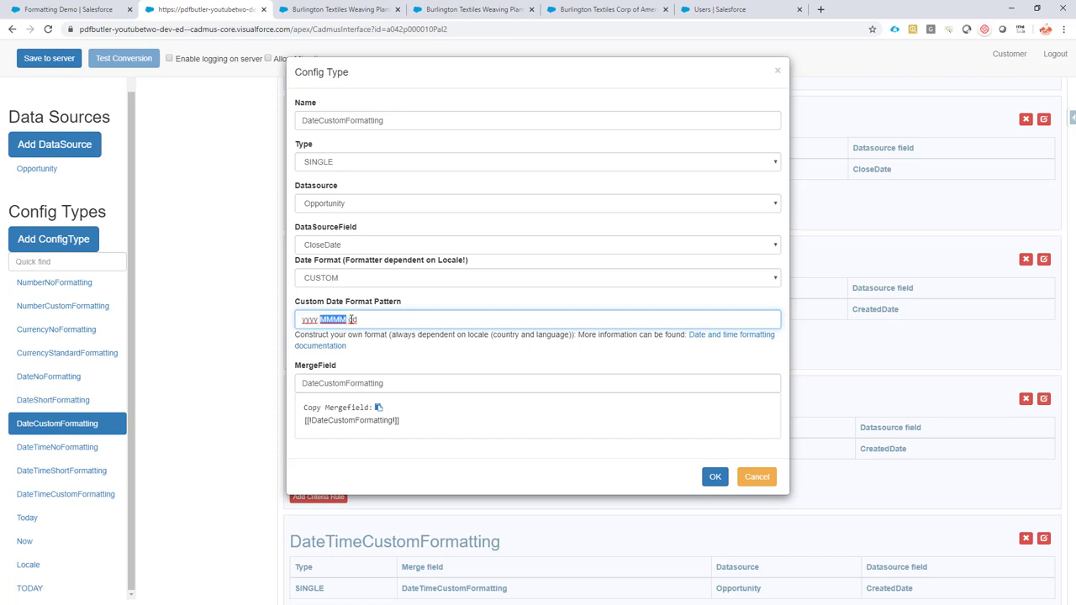
pyautogui.moveTo(349, 320); pyautogui.dragTo(360, 320)
# - Compare the custom-formatted close date in the document preview with the DateCustomFormatting pattern, and close the config type without changes
pyautogui.click(305, 12)
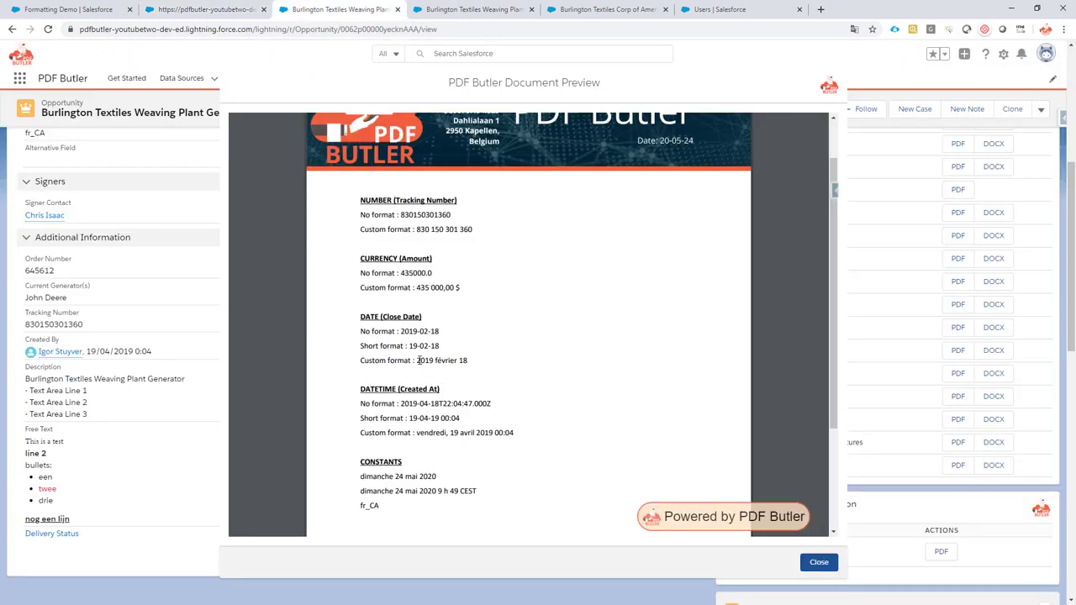
pyautogui.moveTo(418, 359); pyautogui.dragTo(465, 361)
pyautogui.click(471, 360)
pyautogui.doubleClick(462, 360)
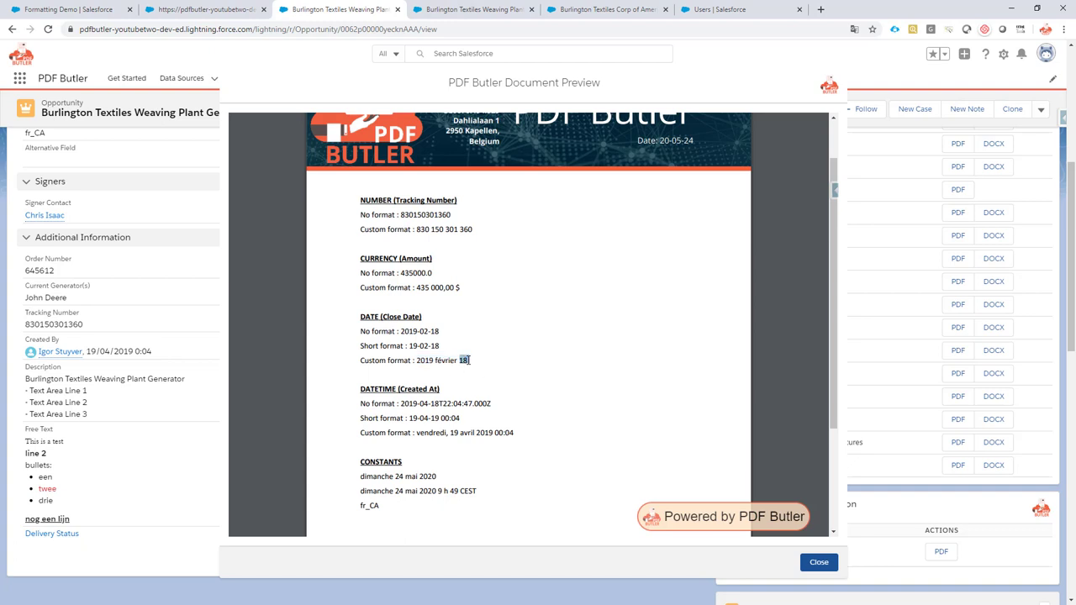
pyautogui.click(210, 15)
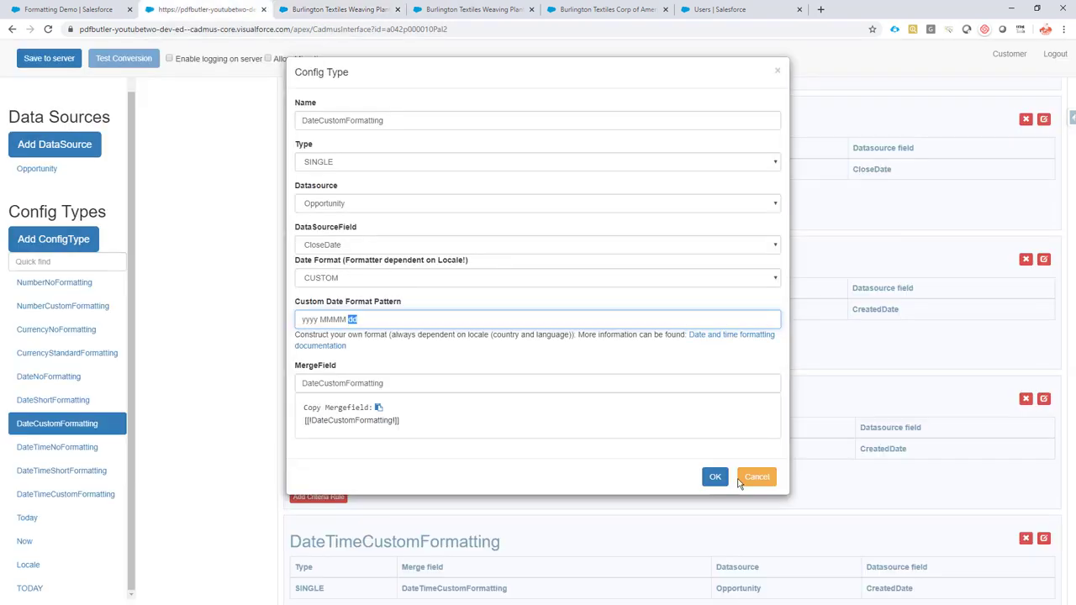
pyautogui.click(758, 476)
# - Compare the DateTimeCustomFormatting config type's custom pattern with the created date in the document preview, and close it without changes
pyautogui.scroll(-1, 118, 455)
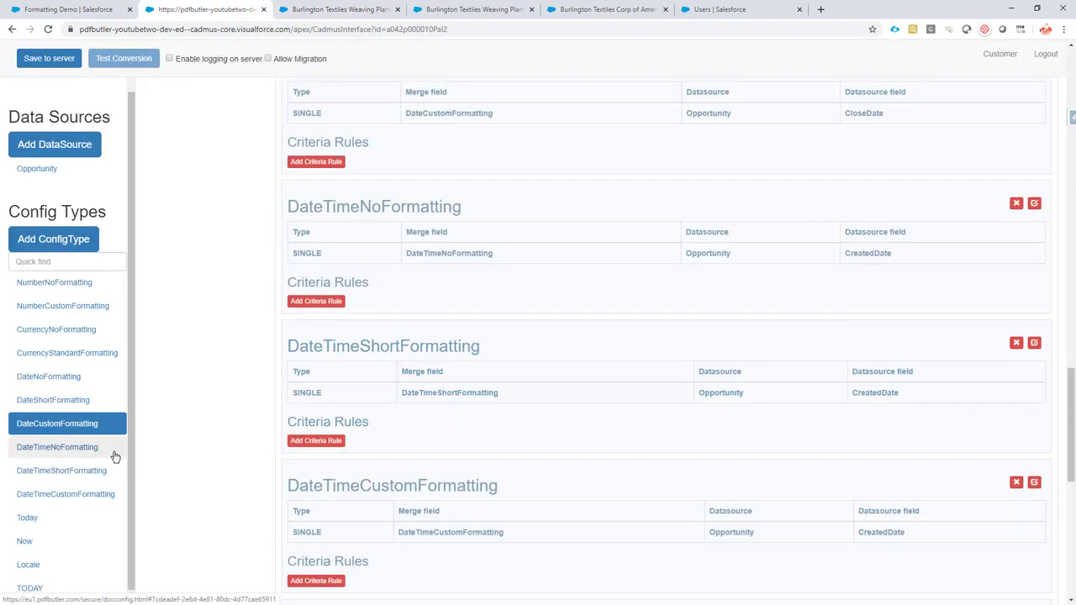
pyautogui.click(77, 495)
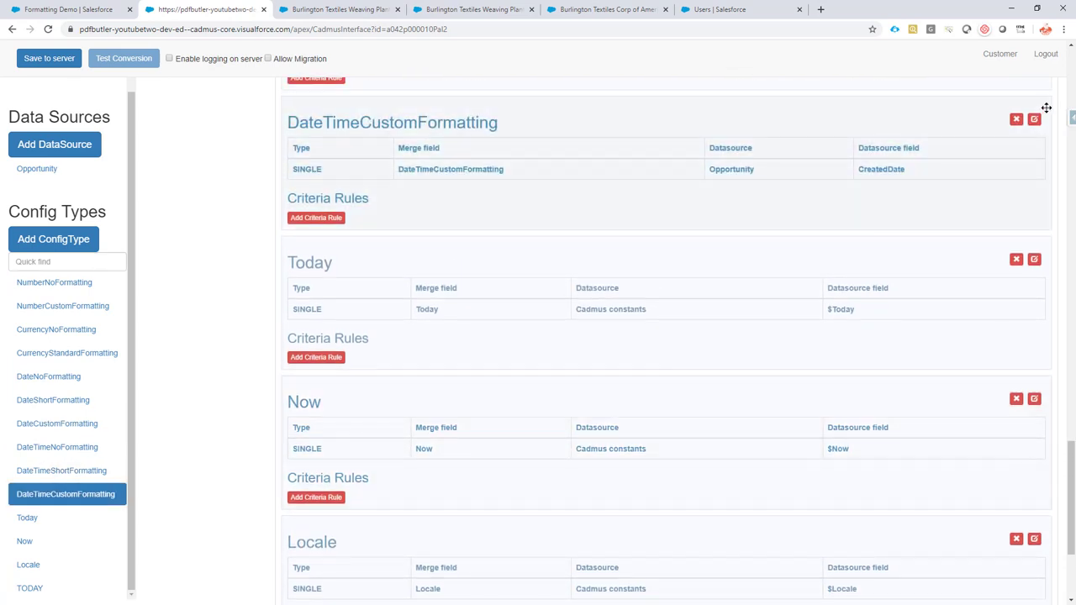
pyautogui.click(1036, 114)
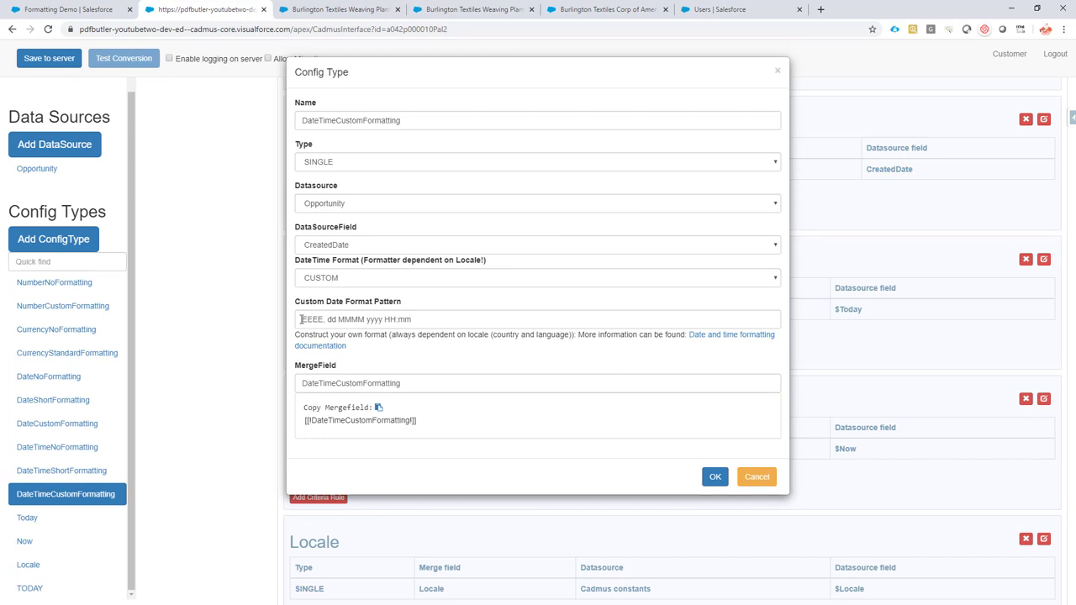
pyautogui.click(352, 10)
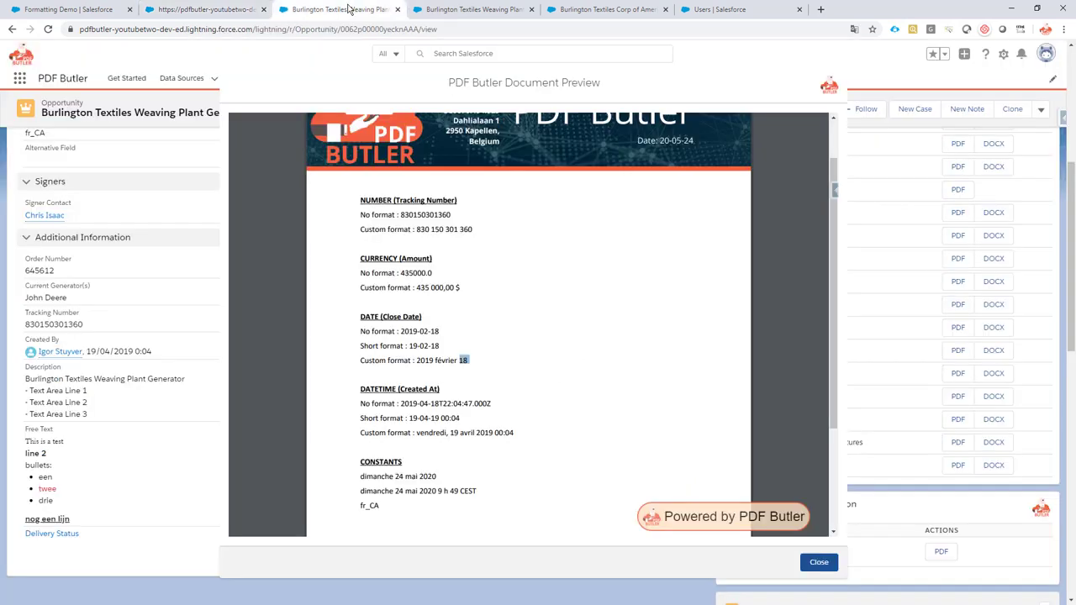
pyautogui.moveTo(418, 433); pyautogui.dragTo(519, 434)
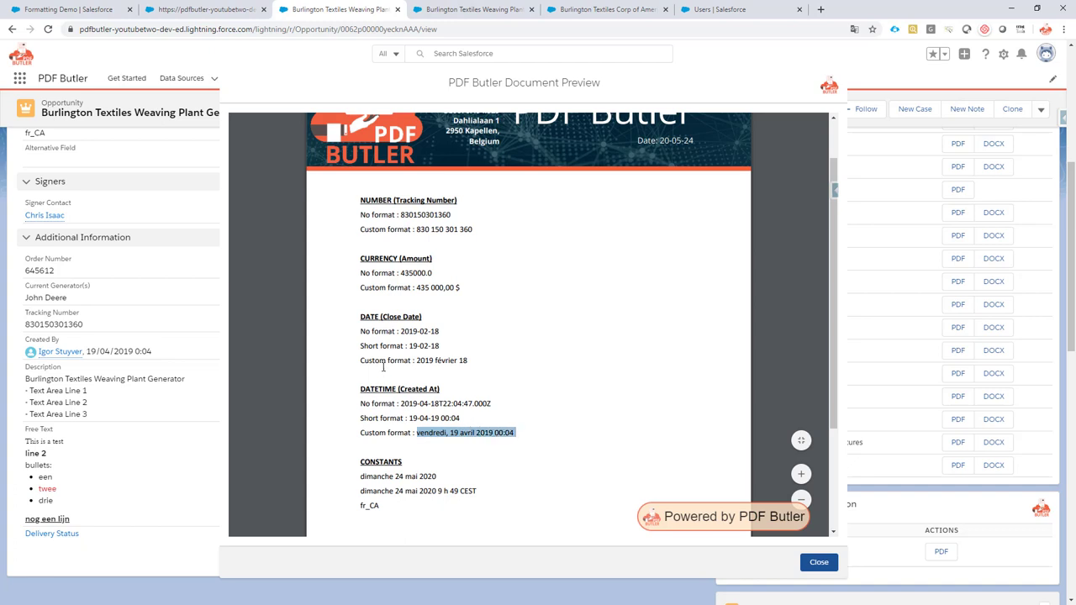
pyautogui.click(173, 12)
pyautogui.moveTo(300, 319); pyautogui.dragTo(437, 320)
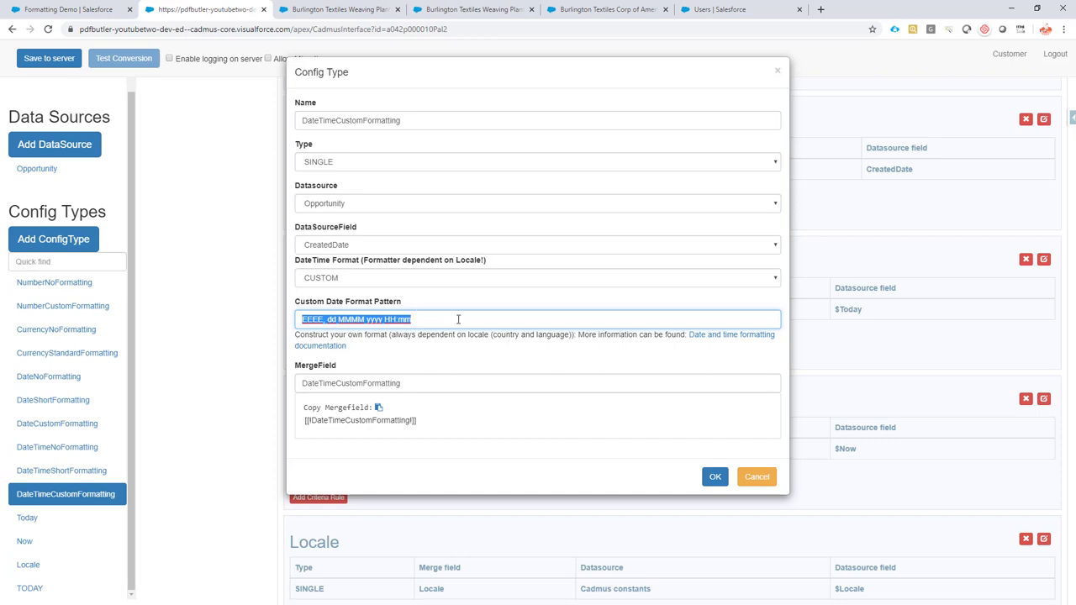
pyautogui.click(753, 477)
# - Examine the date, date-time and locale values in the CONSTANTS section of the document preview
pyautogui.click(339, 9)
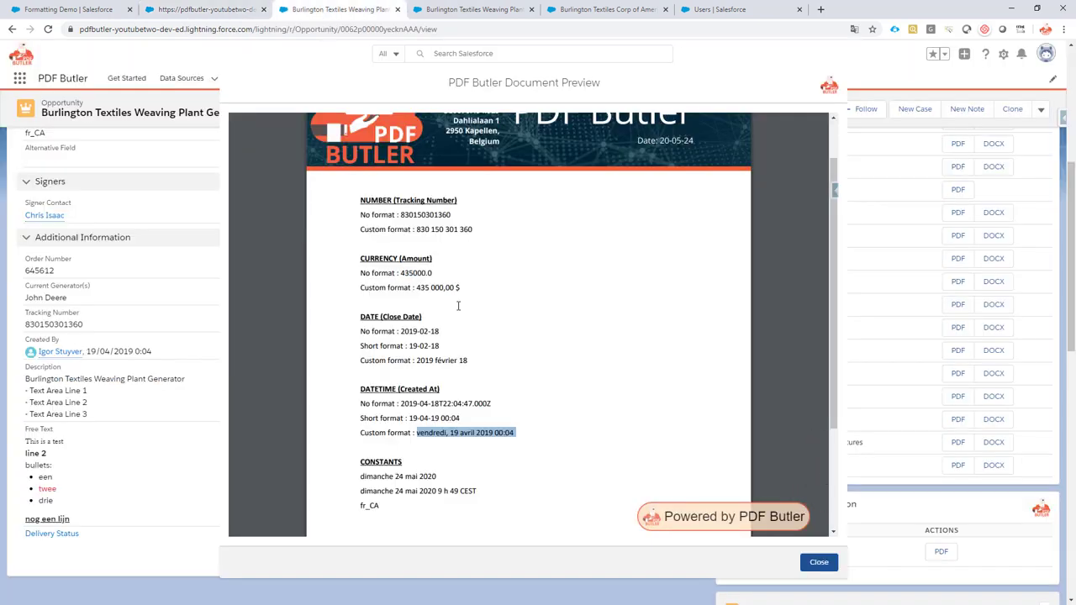
pyautogui.scroll(-1, 458, 306)
pyautogui.moveTo(361, 345); pyautogui.dragTo(438, 361)
pyautogui.click(456, 370)
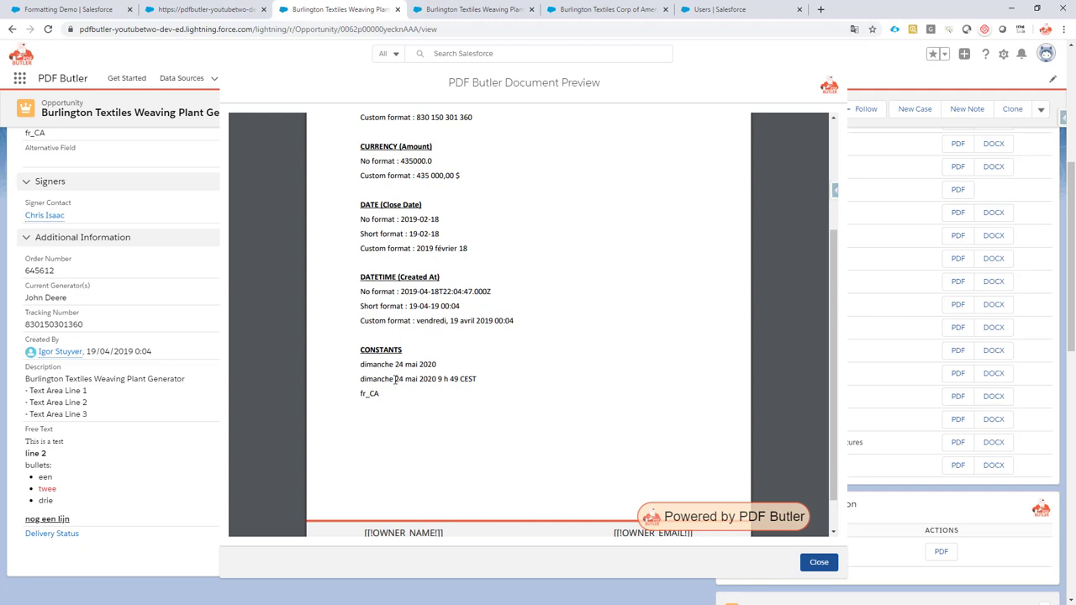
pyautogui.moveTo(360, 364); pyautogui.dragTo(378, 396)
pyautogui.click(359, 380)
# - Examine the Cadmus constants offered in the Locale config type, view the date format setting for $Today, and cancel without changes
pyautogui.click(223, 17)
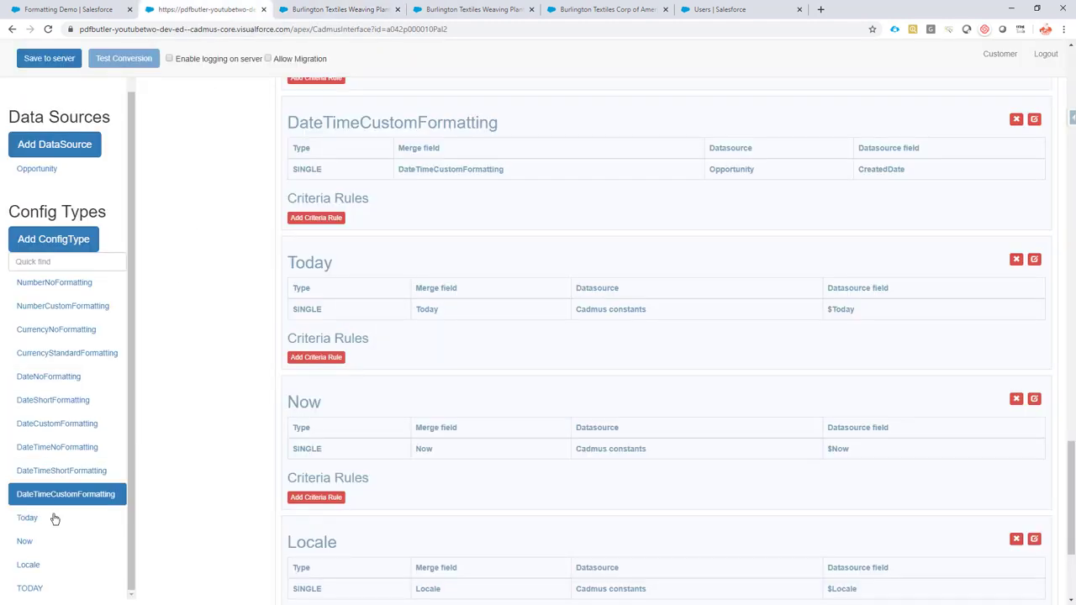
pyautogui.click(59, 565)
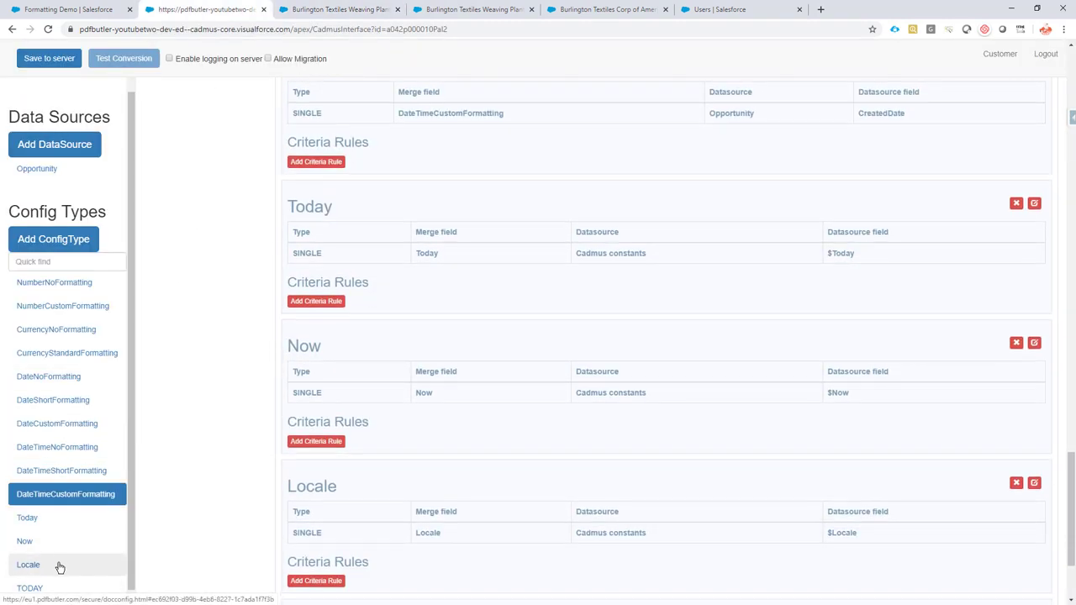
pyautogui.click(1034, 338)
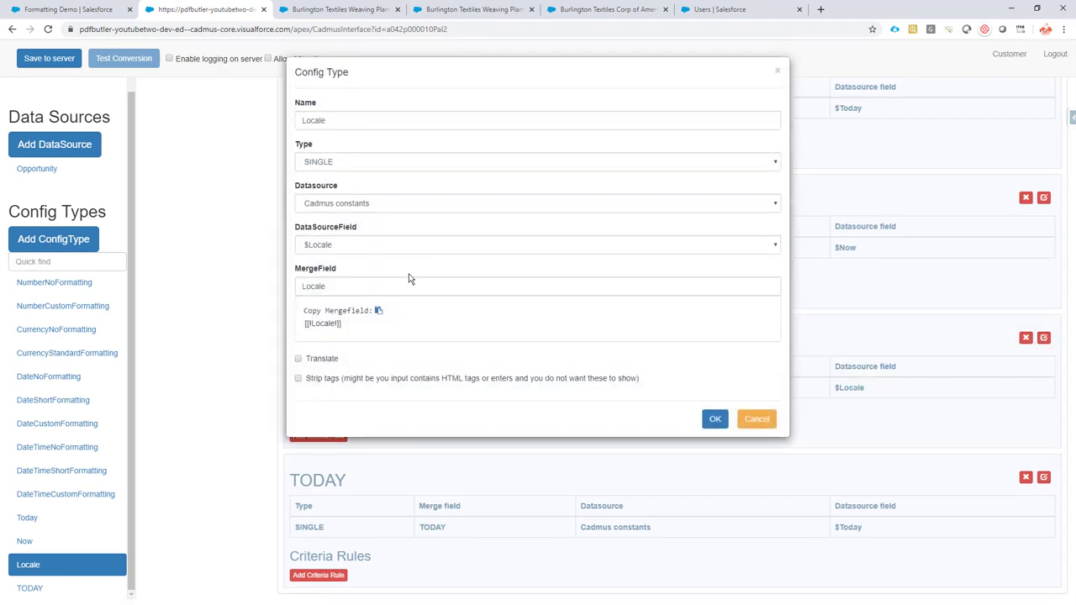
pyautogui.click(342, 210)
pyautogui.click(350, 206)
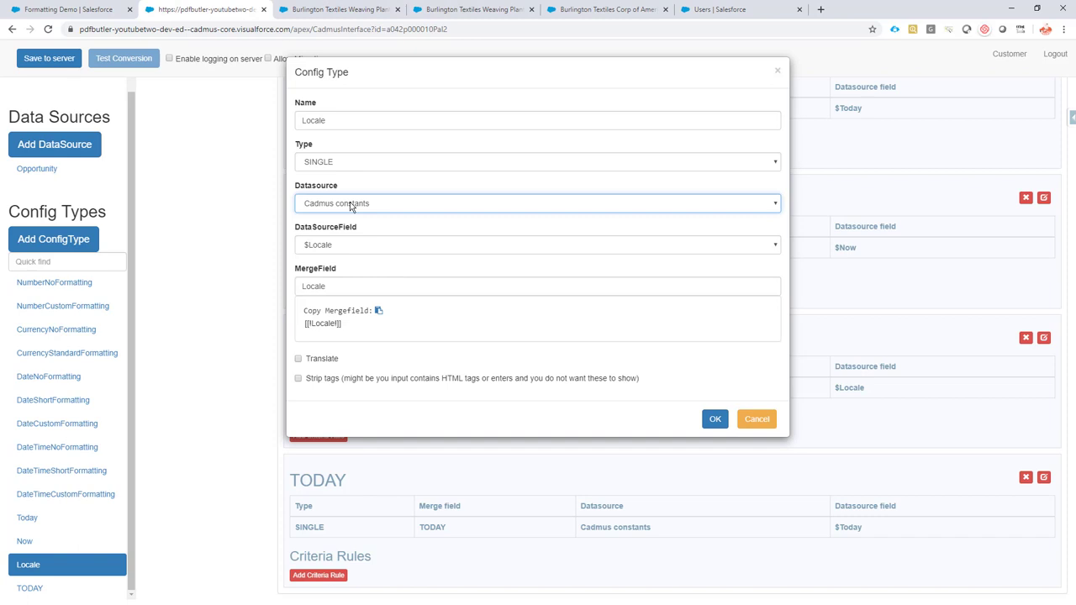
pyautogui.click(348, 248)
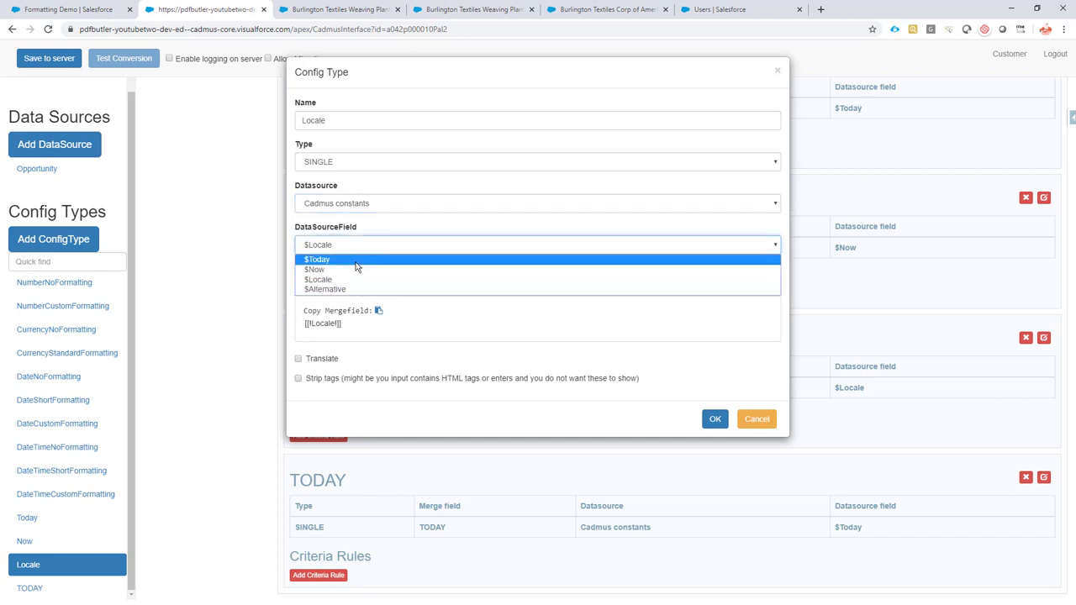
pyautogui.click(356, 261)
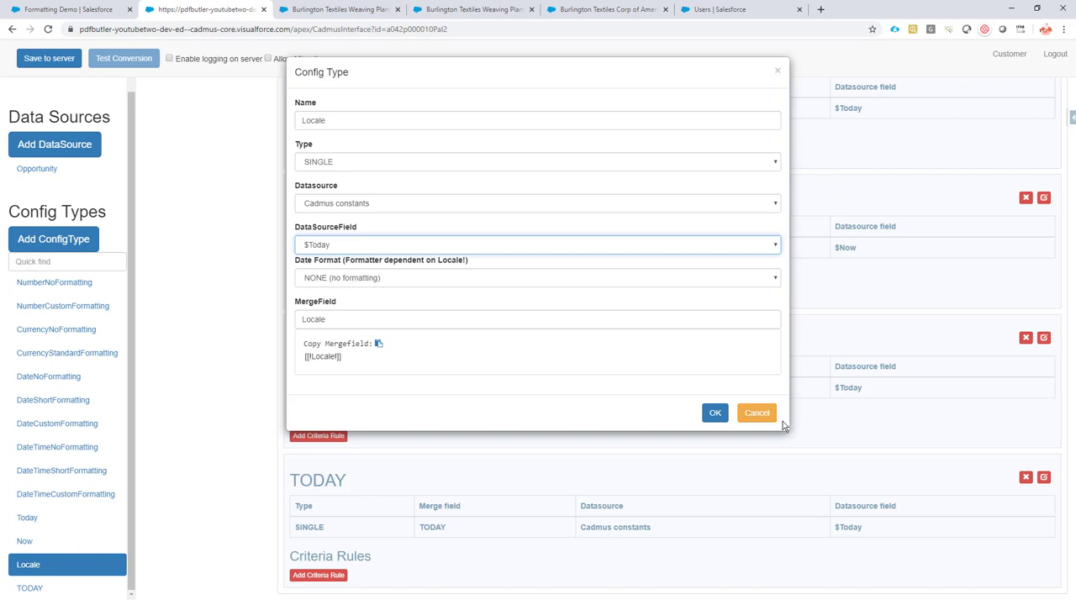
pyautogui.click(756, 413)
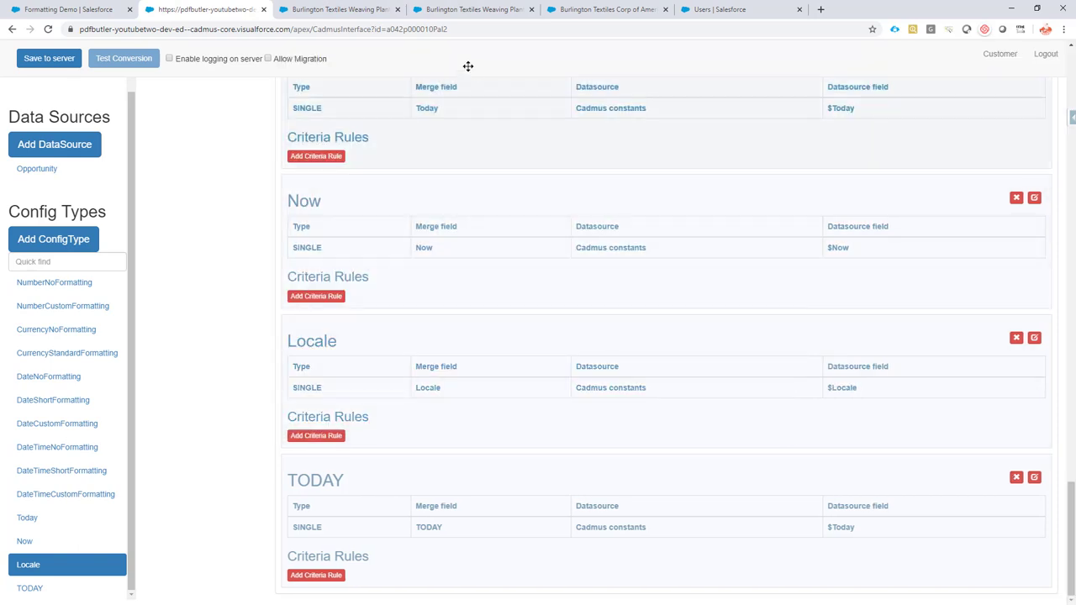
# - Return to the document preview and review its formatted number, currency, date and constant values
pyautogui.click(336, 10)
pyautogui.scroll(1, 498, 279)
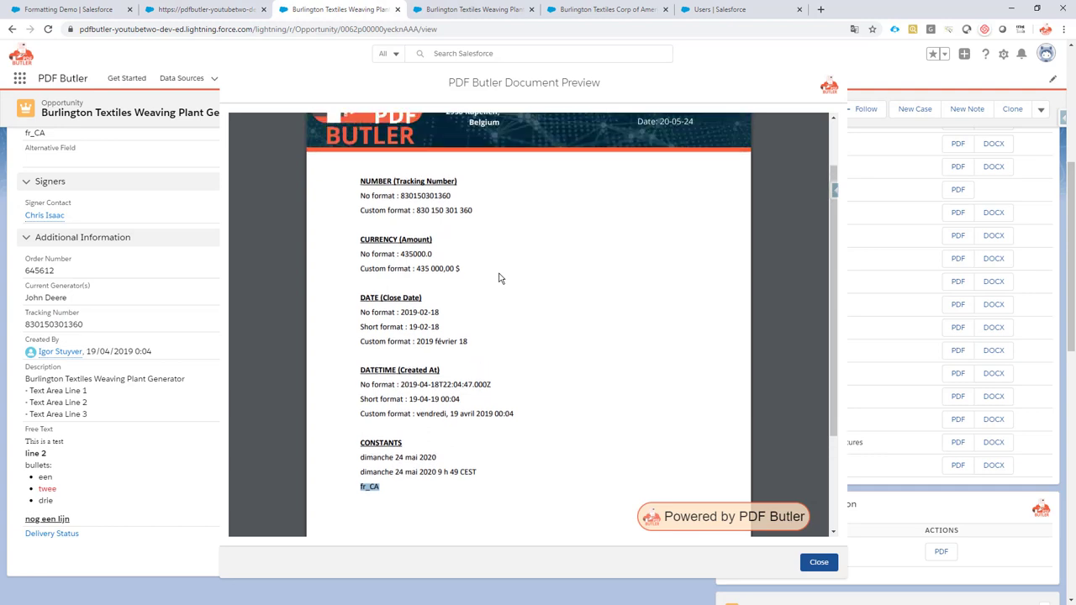